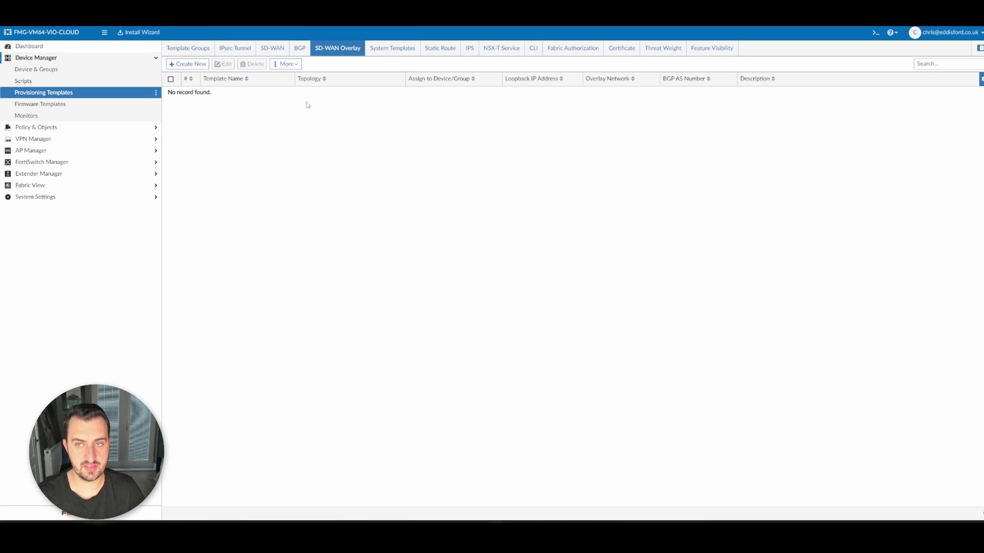
# Step: Accept the Feature Visibility settings unchanged so the empty SD-WAN Overlay template list shows
pyautogui.click(708, 52)
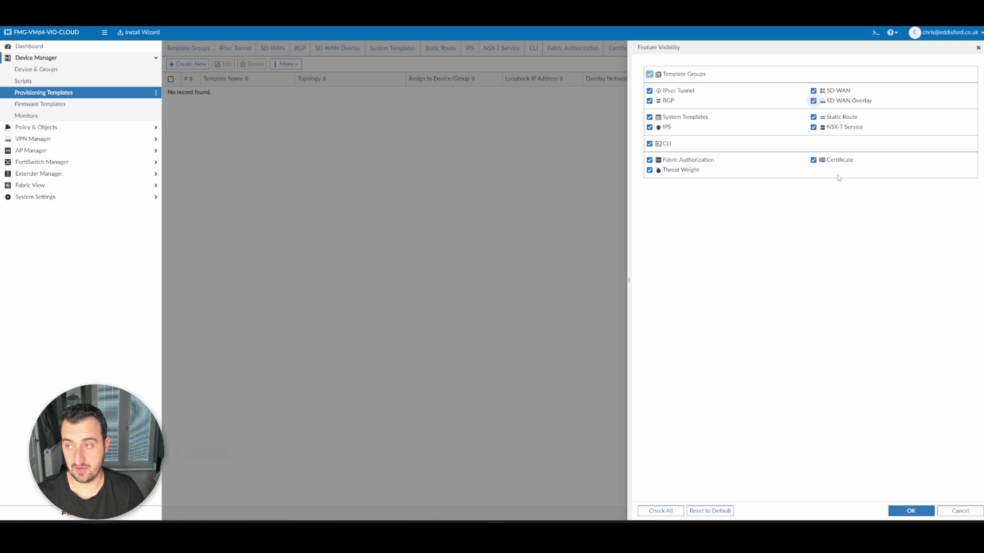
pyautogui.click(895, 512)
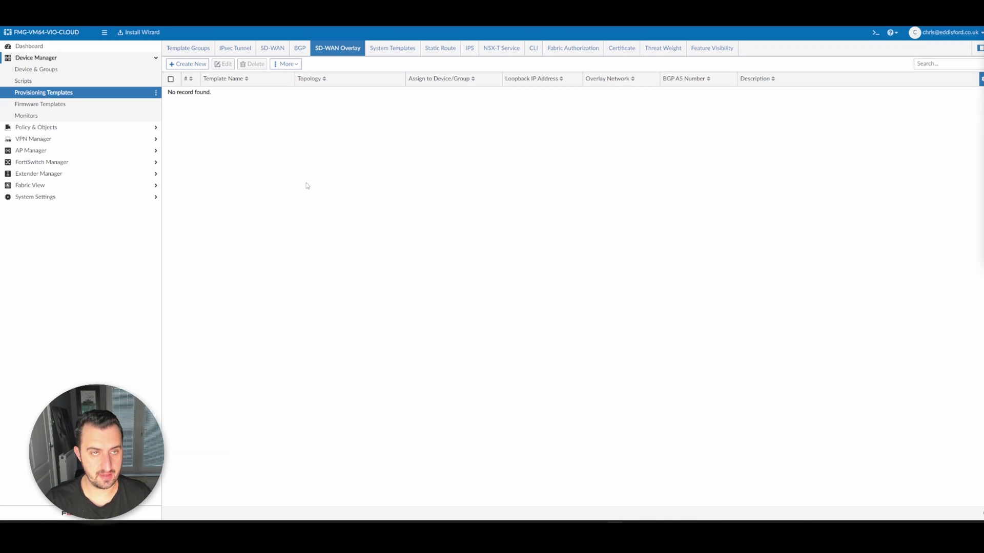
# Step: Start a new Dual HUB (Primary & Secondary) overlay template named FortiBytes and expand Advanced
pyautogui.click(187, 63)
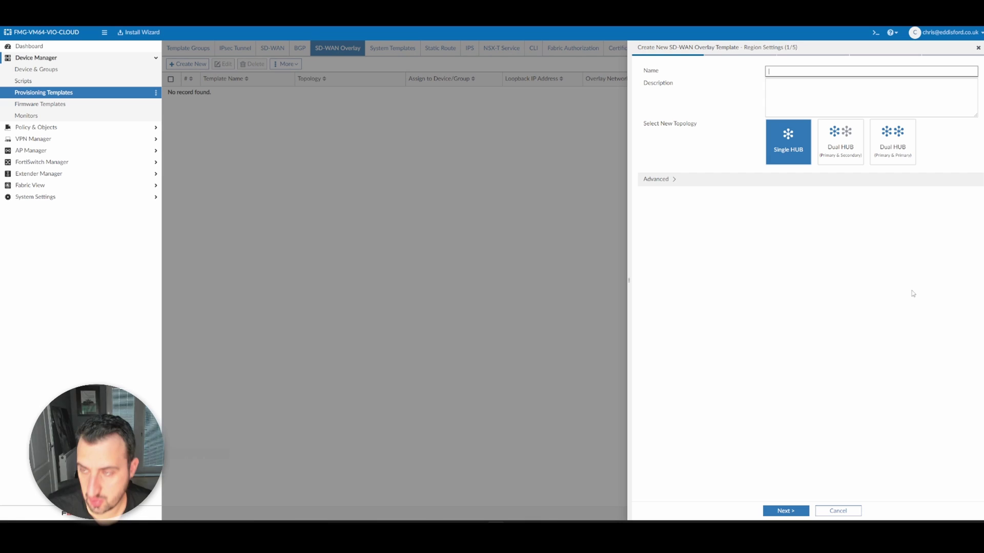
pyautogui.click(840, 156)
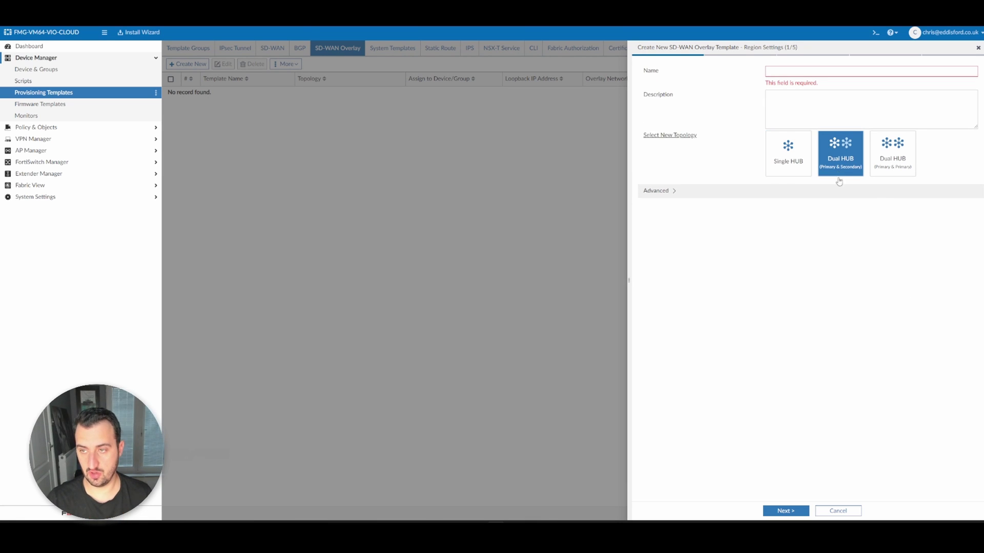
pyautogui.hotkey('shift', 'Tab')
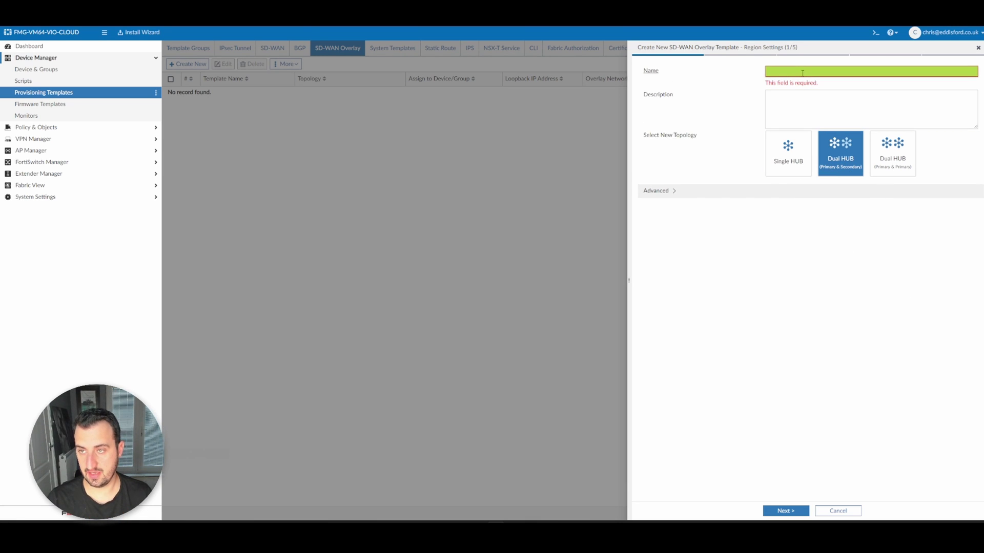
pyautogui.write('FortiBytes Vid')
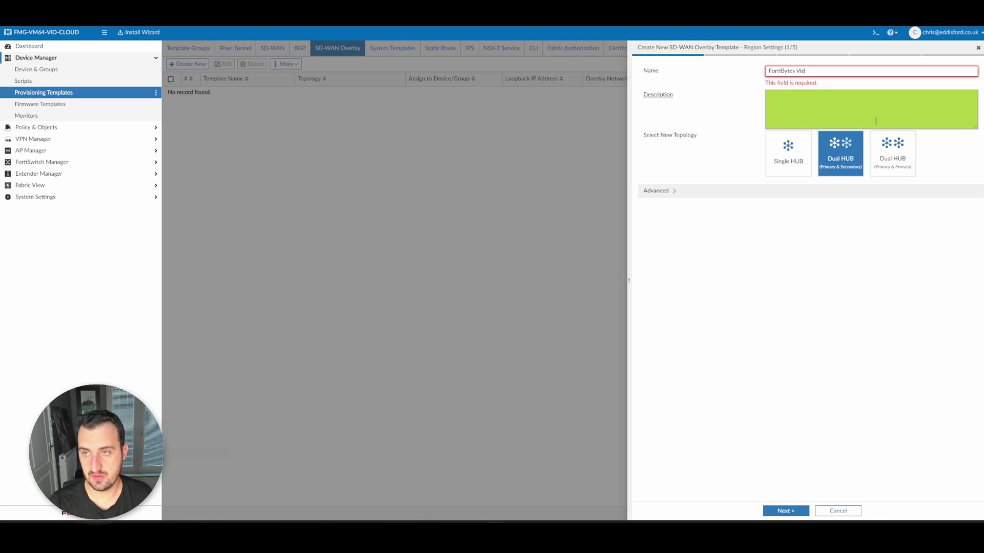
pyautogui.press('BackSpace')
pyautogui.press('BackSpace')
pyautogui.press('BackSpace')
pyautogui.press('BackSpace')
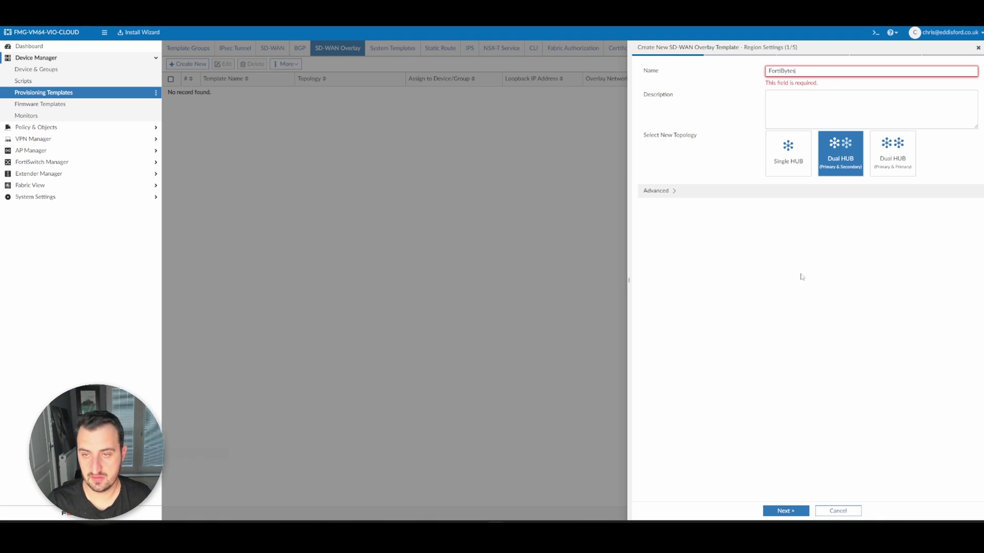
pyautogui.click(674, 194)
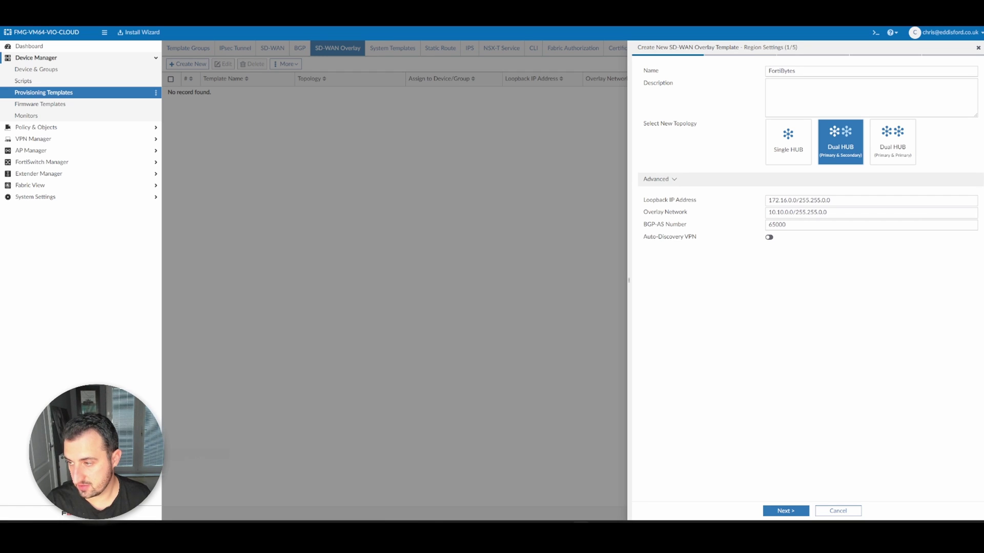
# Step: Set the loopback range to 100.64.0.0/16 and the overlay network to 169.254.0.0/16
pyautogui.tripleClick(820, 200)
pyautogui.write('100.64.0.0/16')
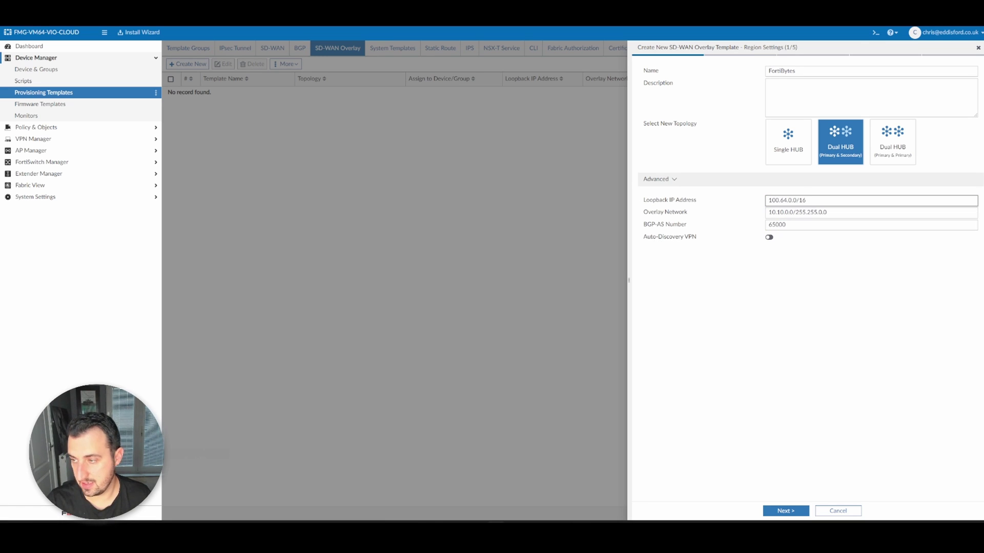
pyautogui.press('Tab')
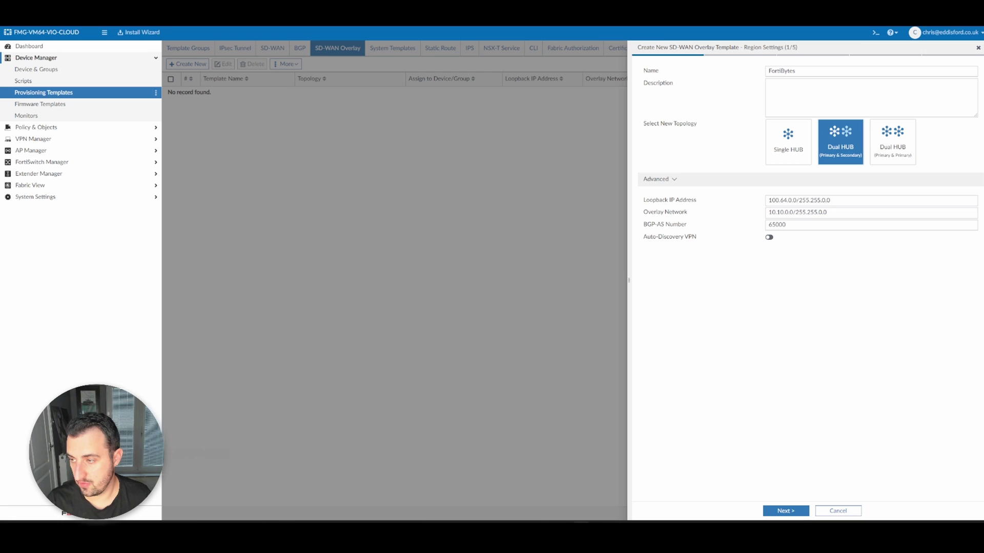
pyautogui.tripleClick(881, 212)
pyautogui.write('169.254.0.0/16')
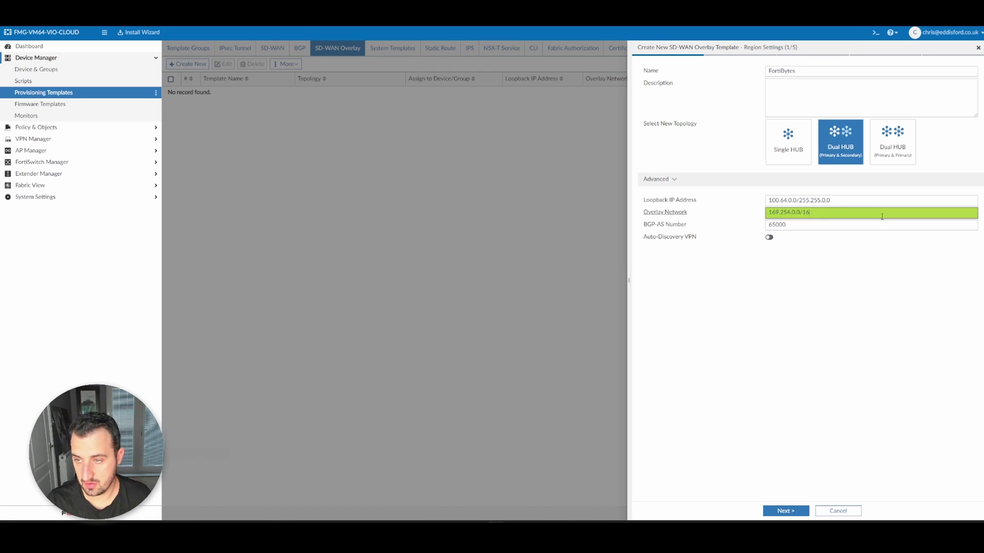
pyautogui.press('Tab')
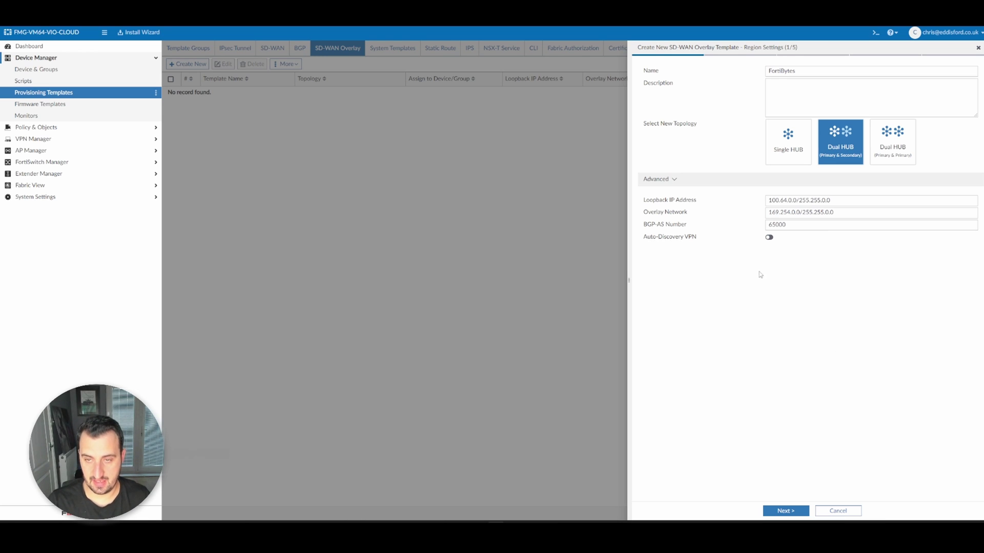
# Step: Enable Auto-Discovery VPN (ADVPN) in the FortiBytes region settings
pyautogui.click(770, 238)
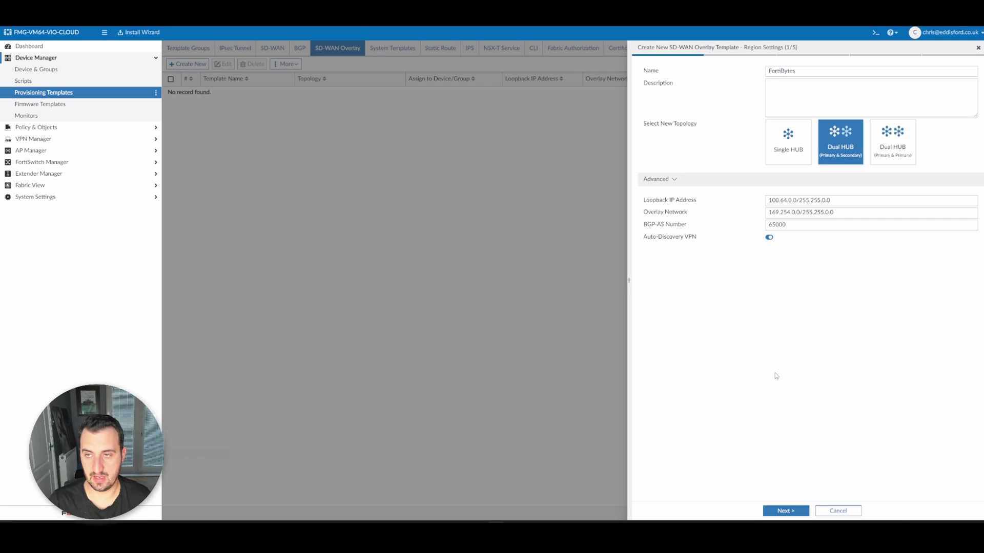
# Step: Make UK-West-Hub-FGT primary hub, France-Hub-FGT secondary hub, and the Spoke group the branches
pyautogui.click(784, 510)
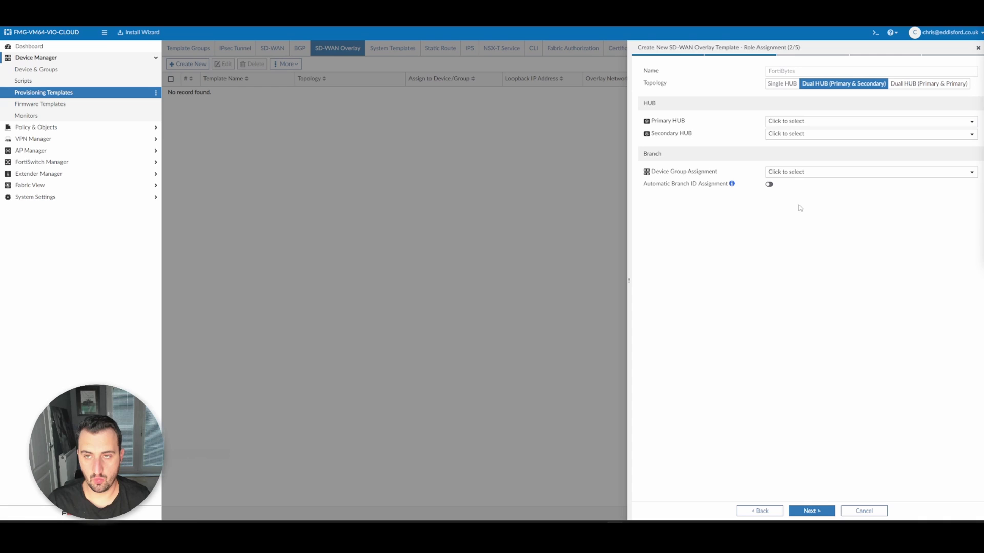
pyautogui.click(793, 122)
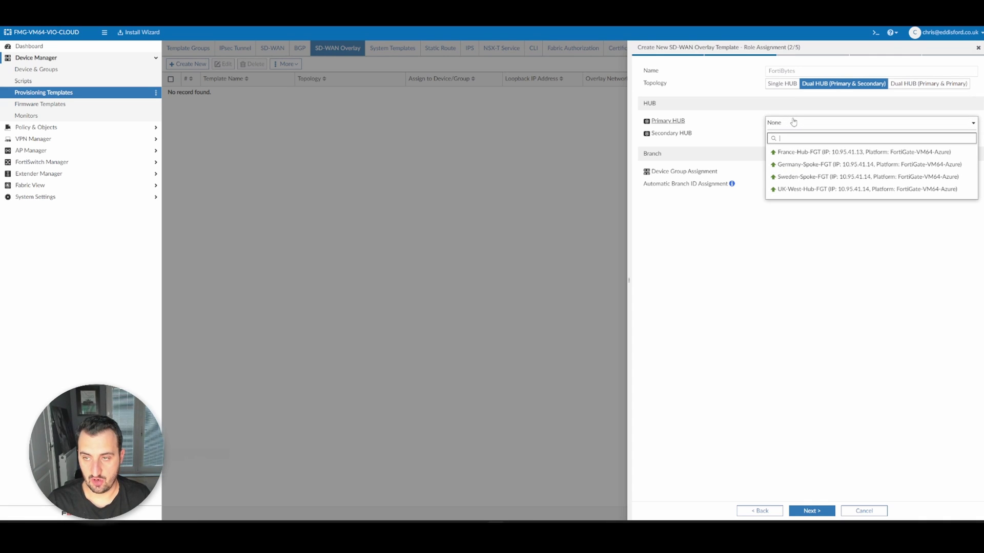
pyautogui.click(802, 190)
pyautogui.click(781, 134)
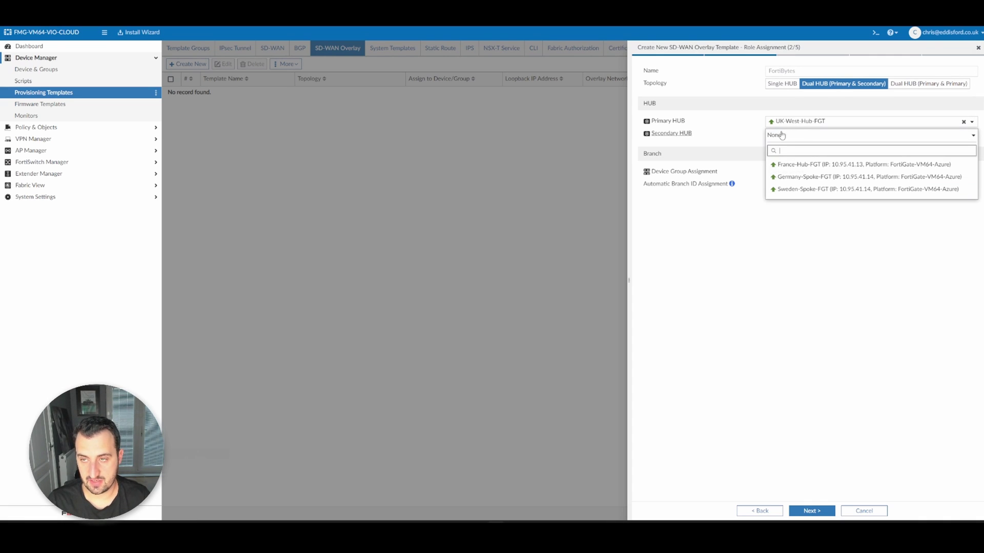
pyautogui.click(796, 164)
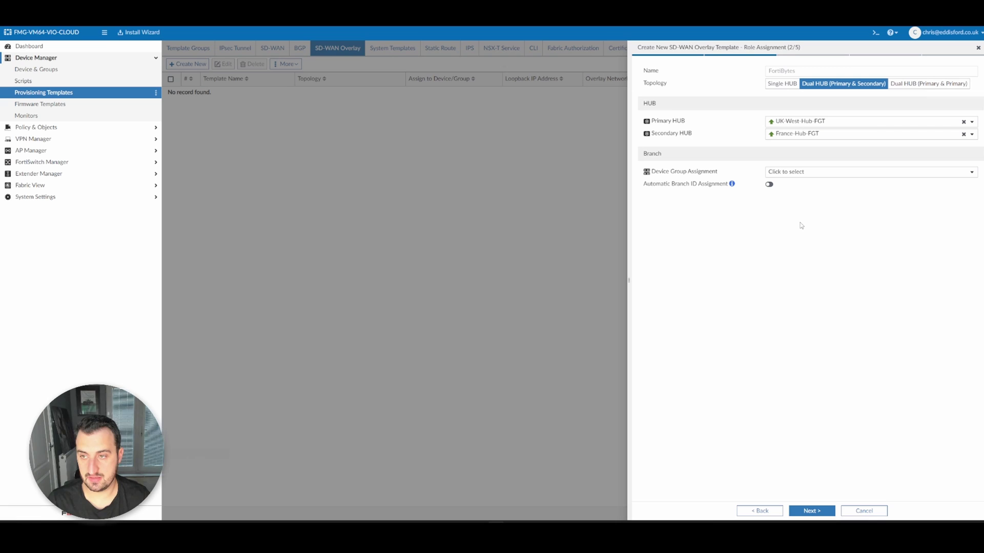
pyautogui.click(814, 173)
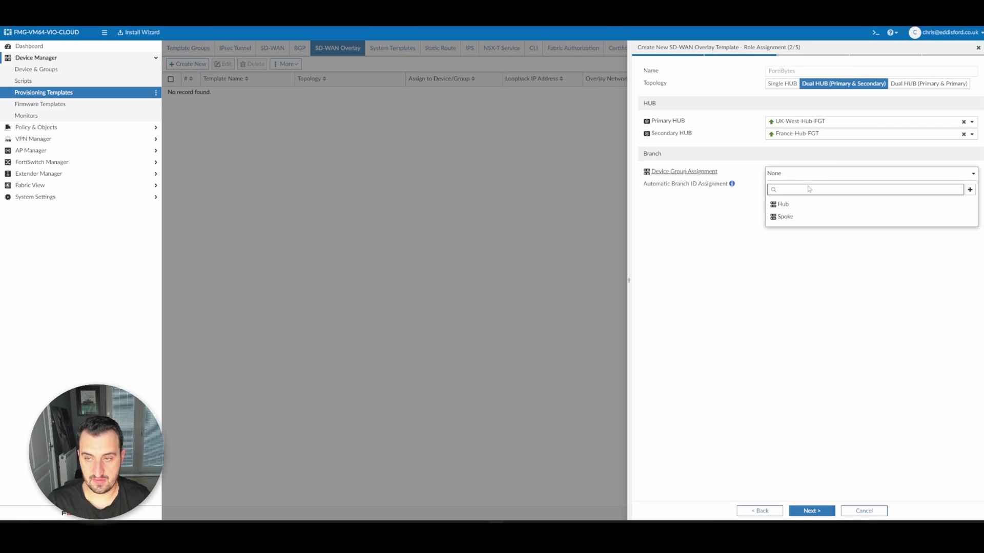
pyautogui.click(784, 218)
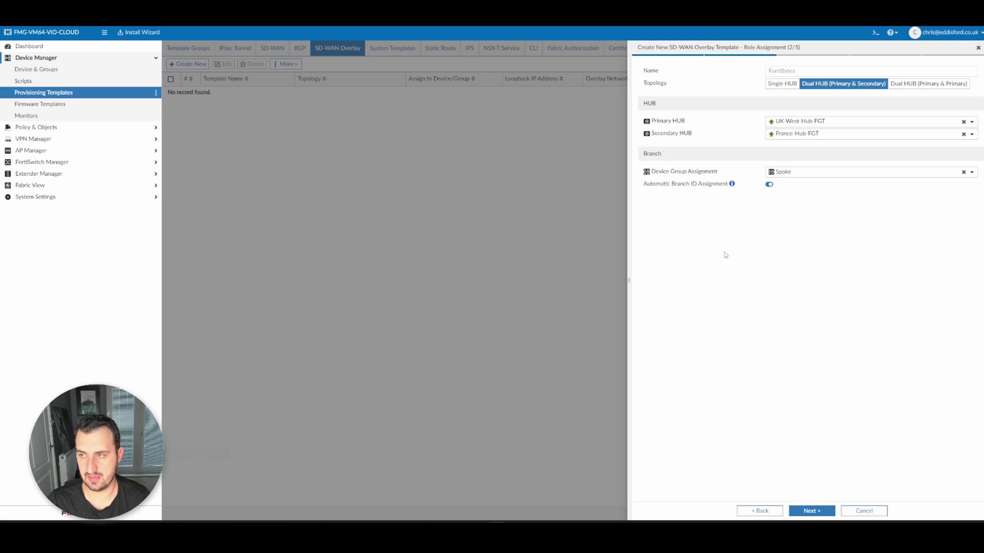
pyautogui.click(811, 511)
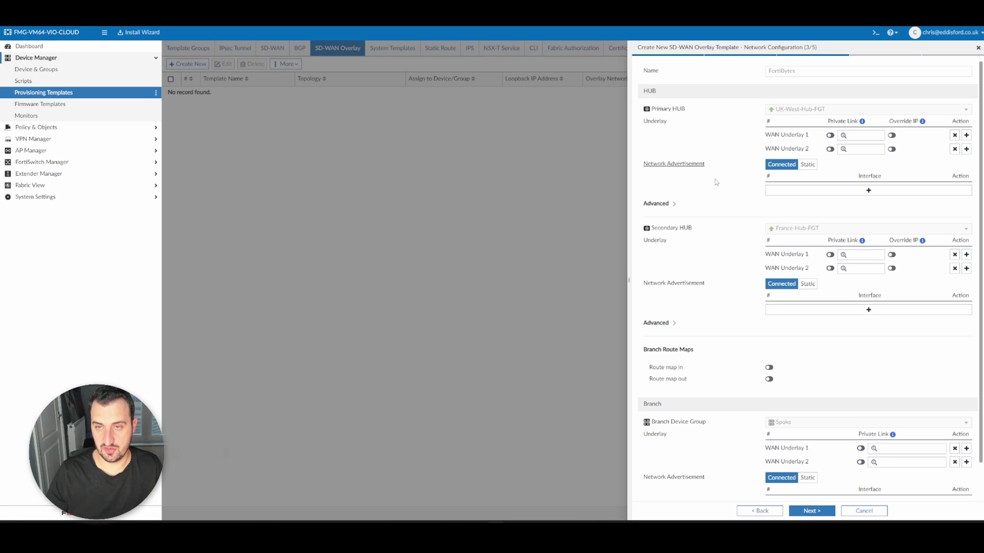
# Step: Give both hubs a single WAN underlay on port1, removing their second underlay entries
pyautogui.click(954, 149)
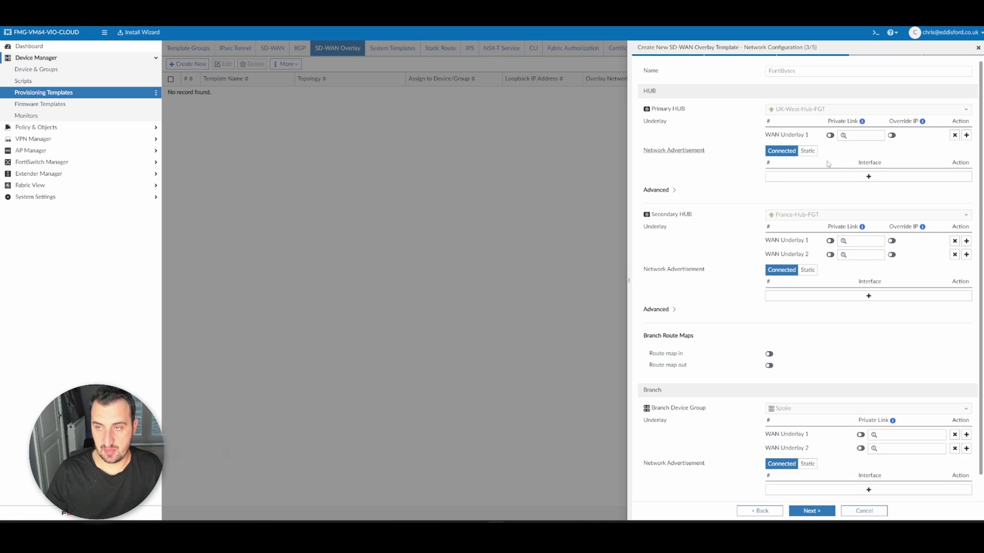
pyautogui.click(853, 134)
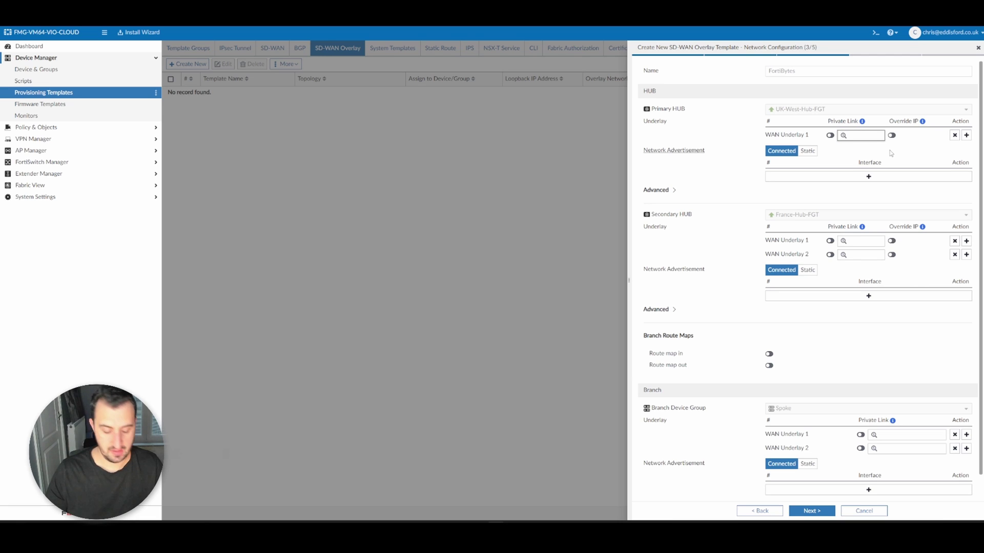
pyautogui.write('port1')
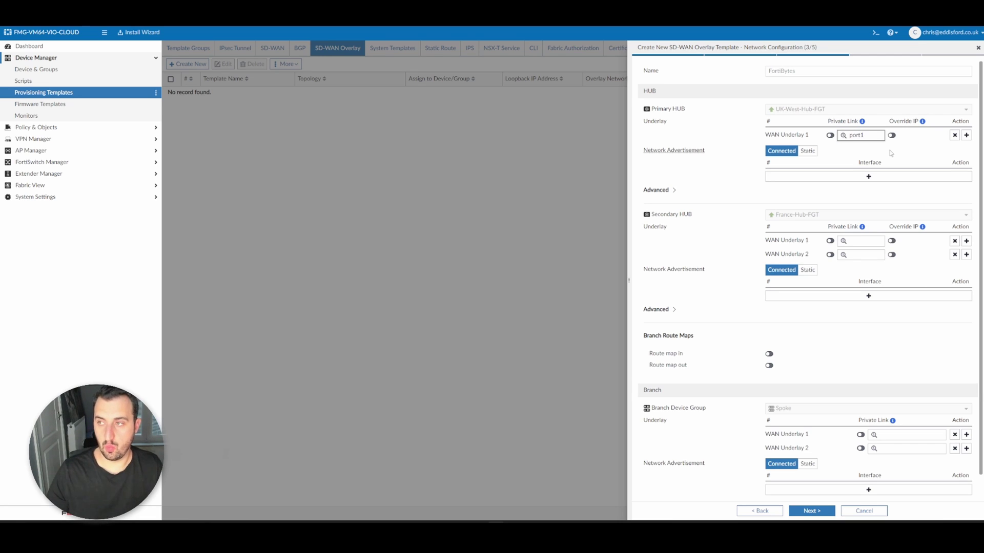
pyautogui.click(954, 255)
pyautogui.click(875, 240)
pyautogui.write('port1')
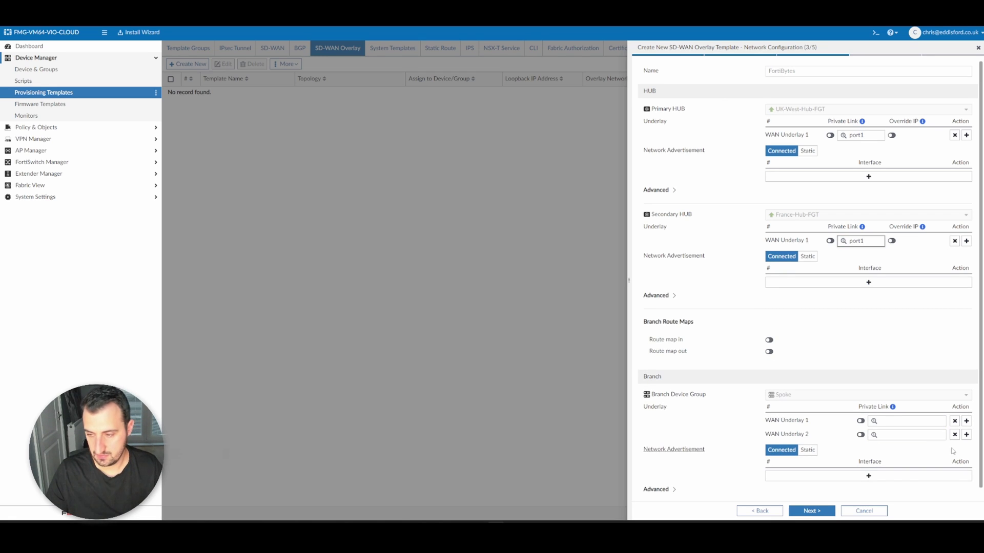
# Step: Give the Spoke branch a single port-based WAN underlay and check its advanced route-map options
pyautogui.click(954, 434)
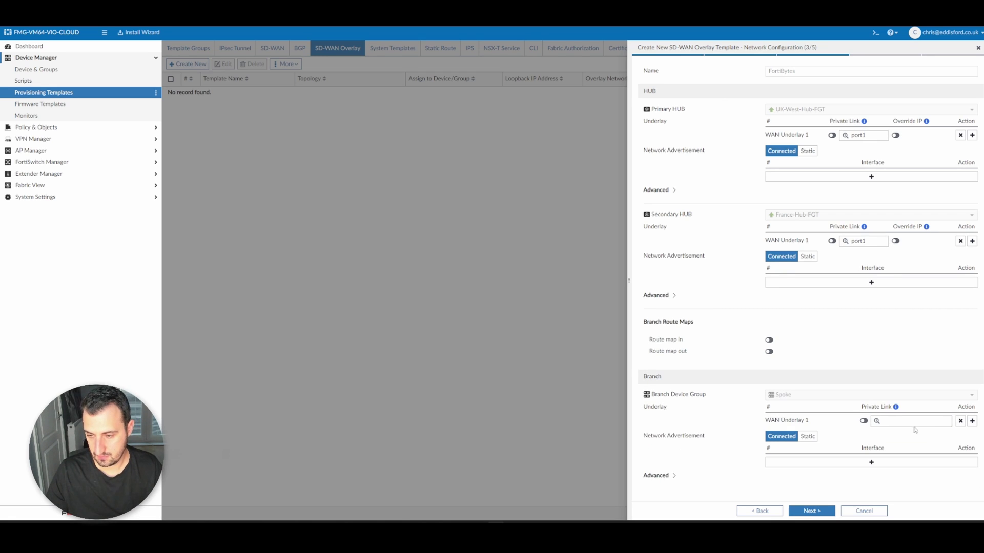
pyautogui.click(903, 421)
pyautogui.write('port')
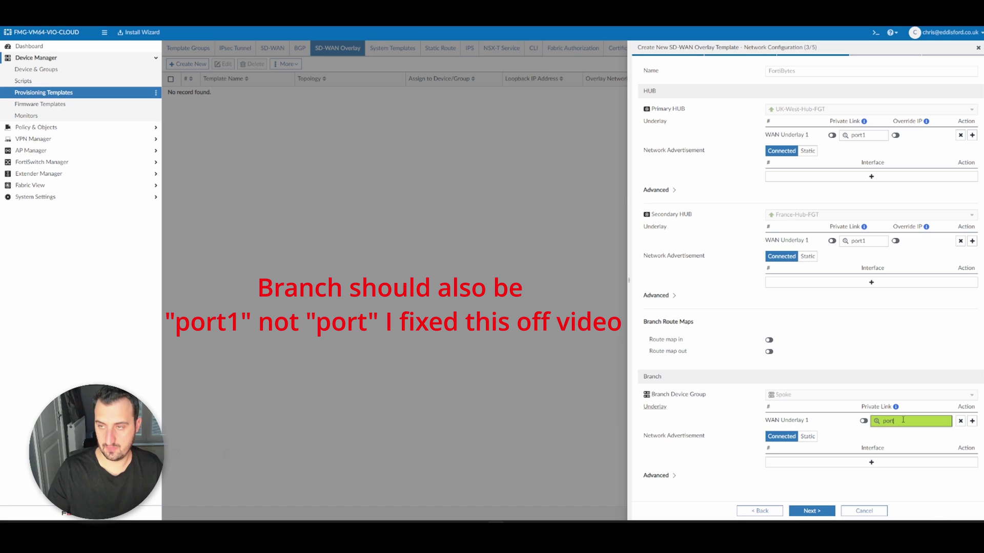
pyautogui.click(830, 436)
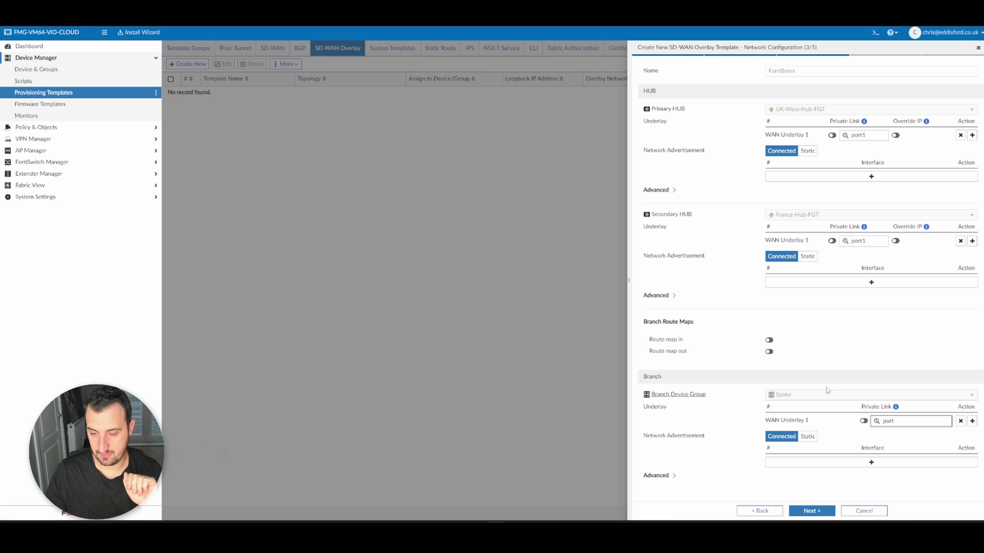
pyautogui.click(682, 474)
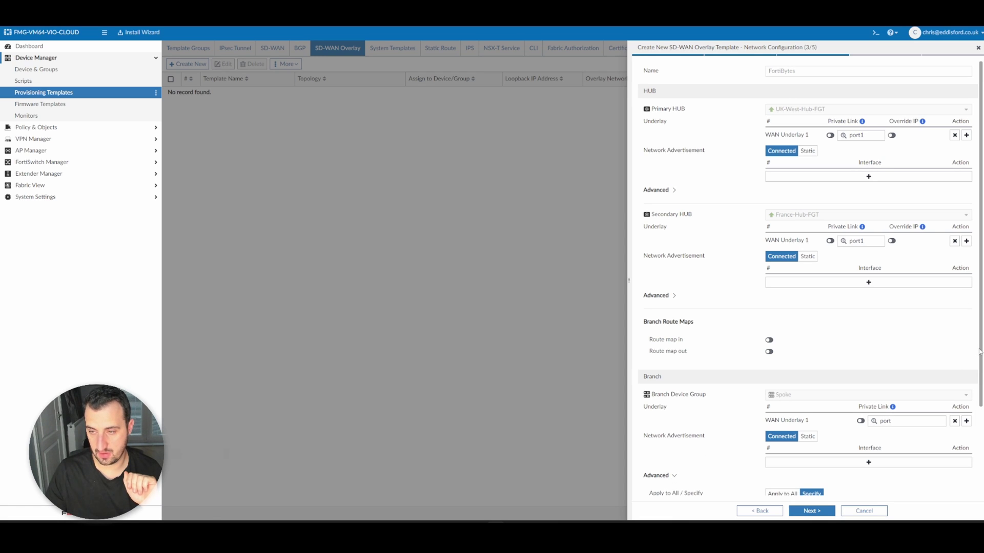
pyautogui.moveTo(980, 351); pyautogui.dragTo(976, 480)
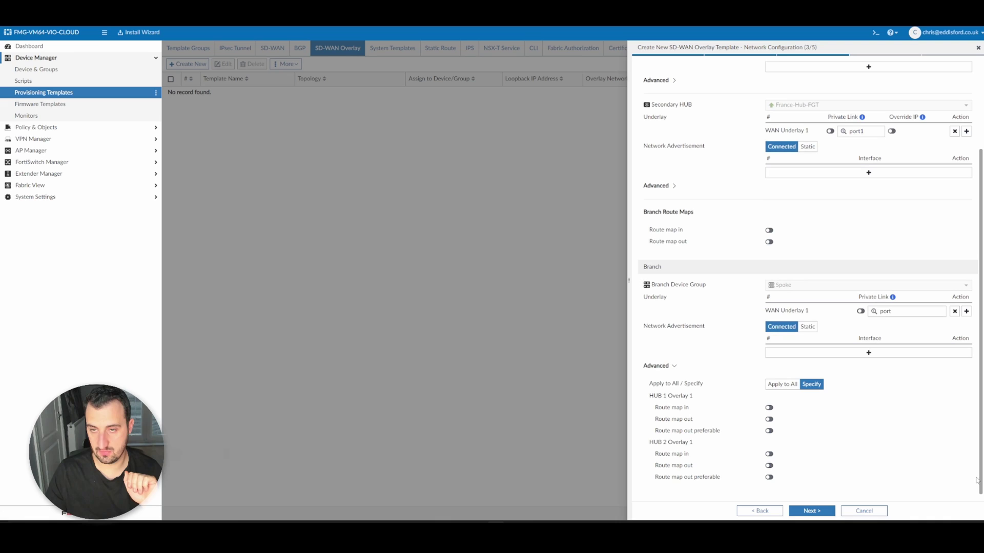
pyautogui.click(662, 366)
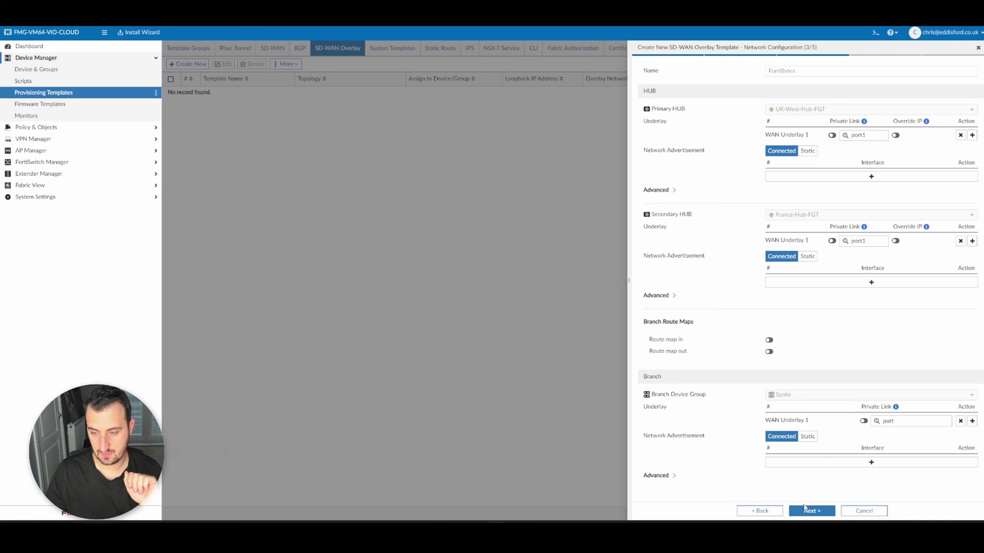
# Step: Turn on Add Overlay Objects and create a new enabled SD-WAN template called SDWAN Template
pyautogui.click(802, 510)
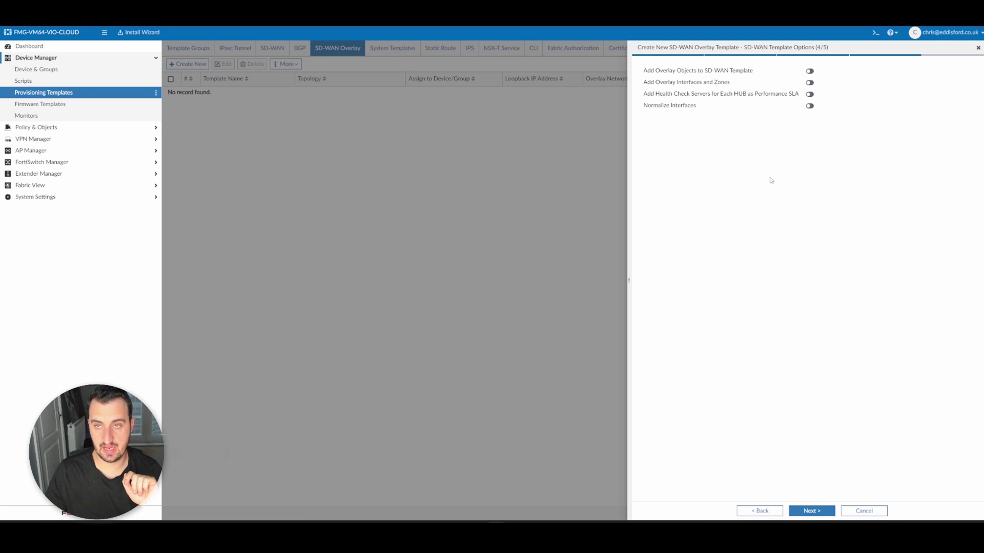
pyautogui.click(810, 71)
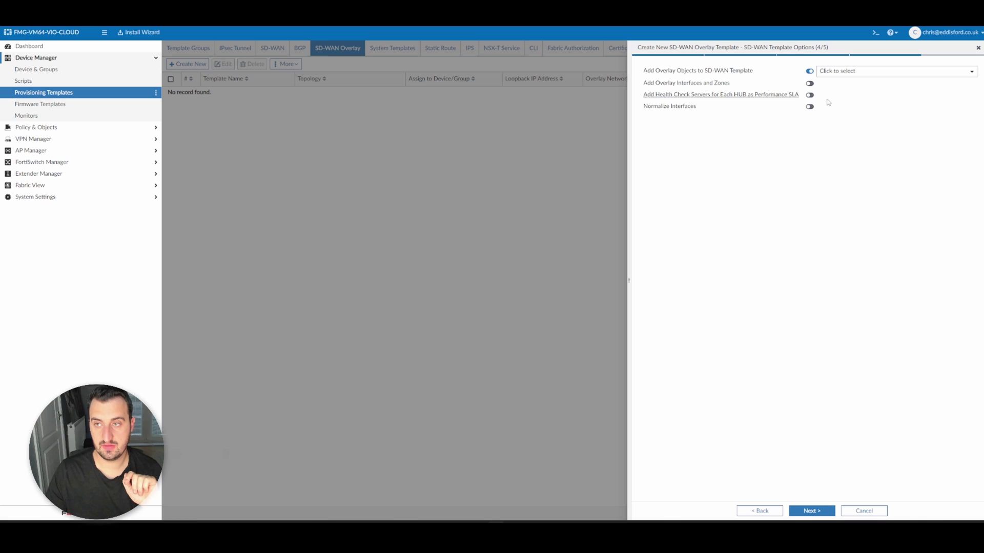
pyautogui.click(851, 76)
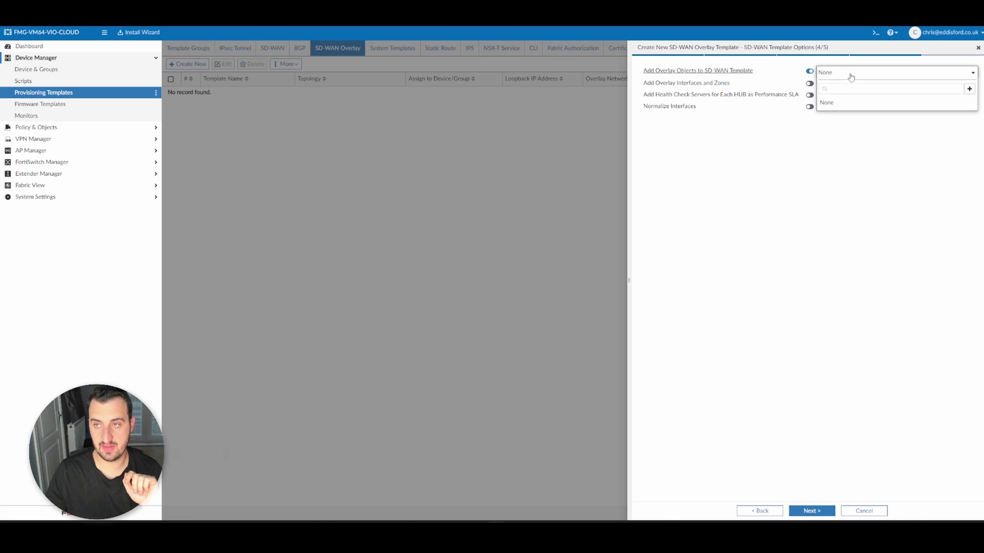
pyautogui.click(969, 89)
pyautogui.write('SDWAN Template')
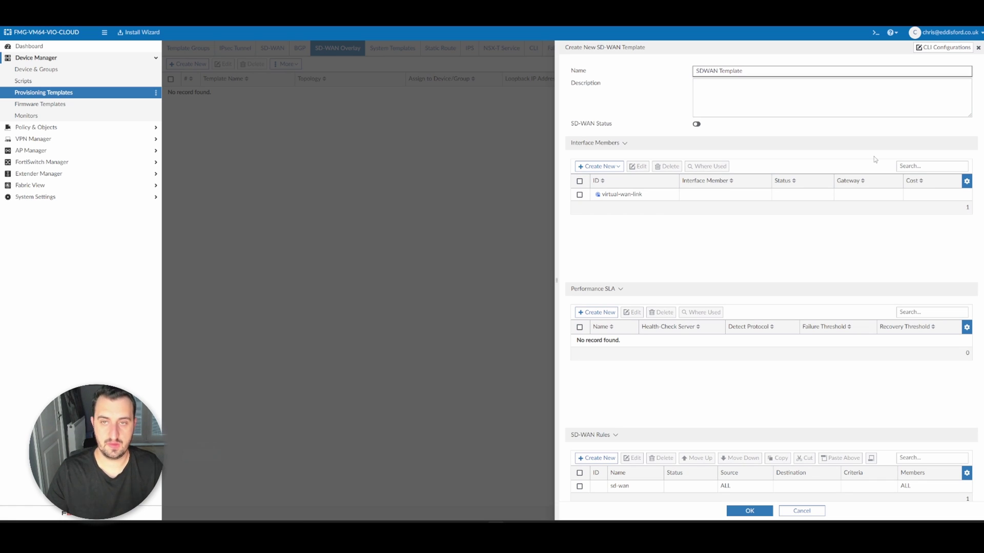
pyautogui.click(697, 125)
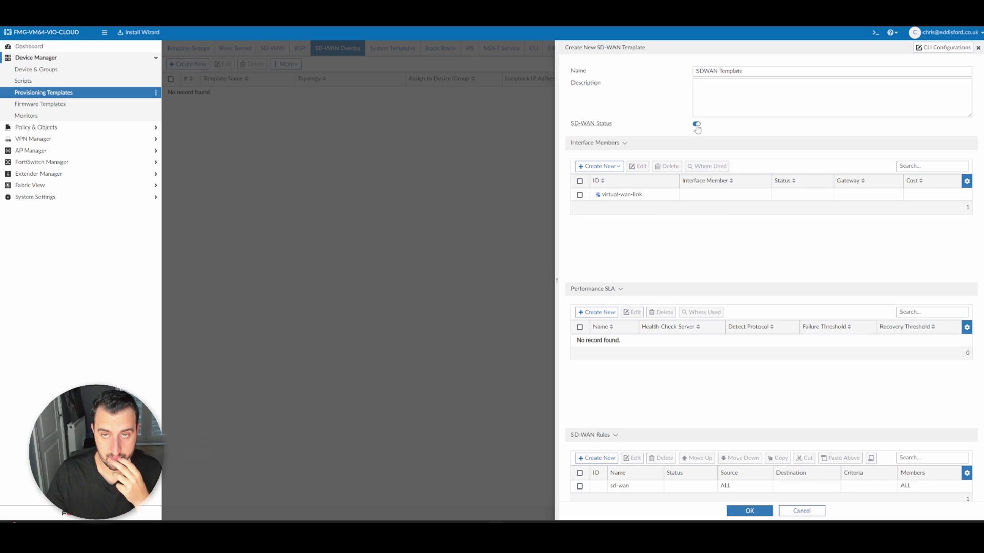
pyautogui.click(654, 198)
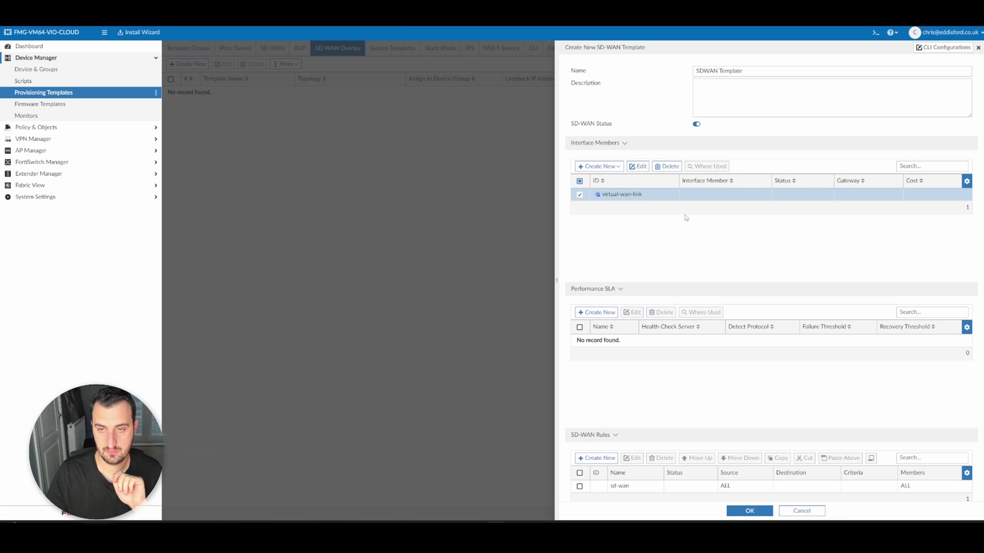
pyautogui.click(580, 195)
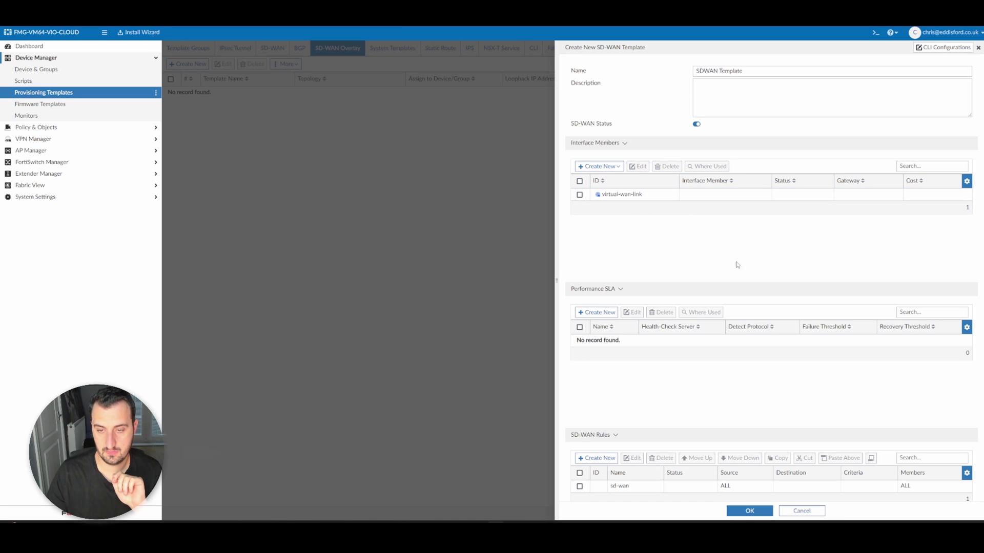
pyautogui.scroll(-8, 973, 496)
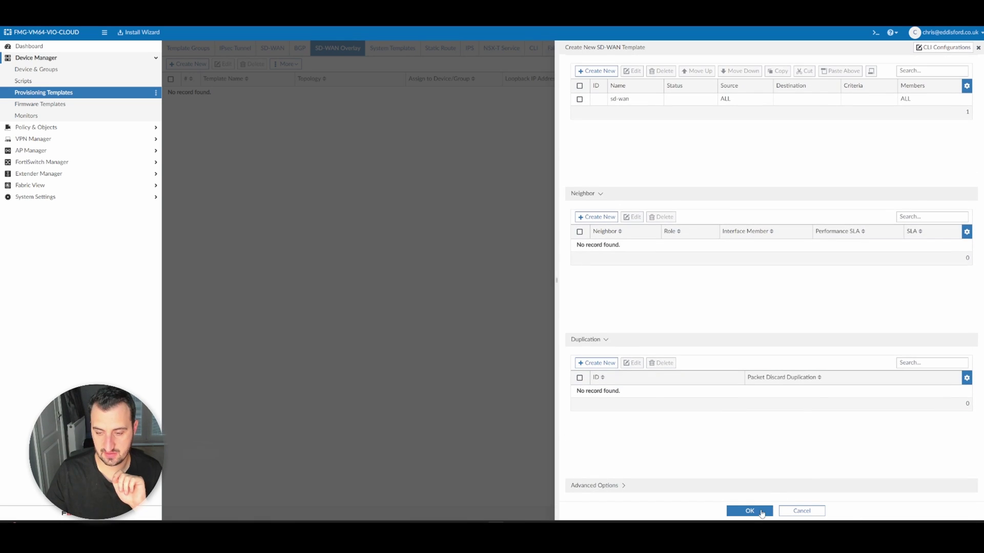
pyautogui.click(761, 511)
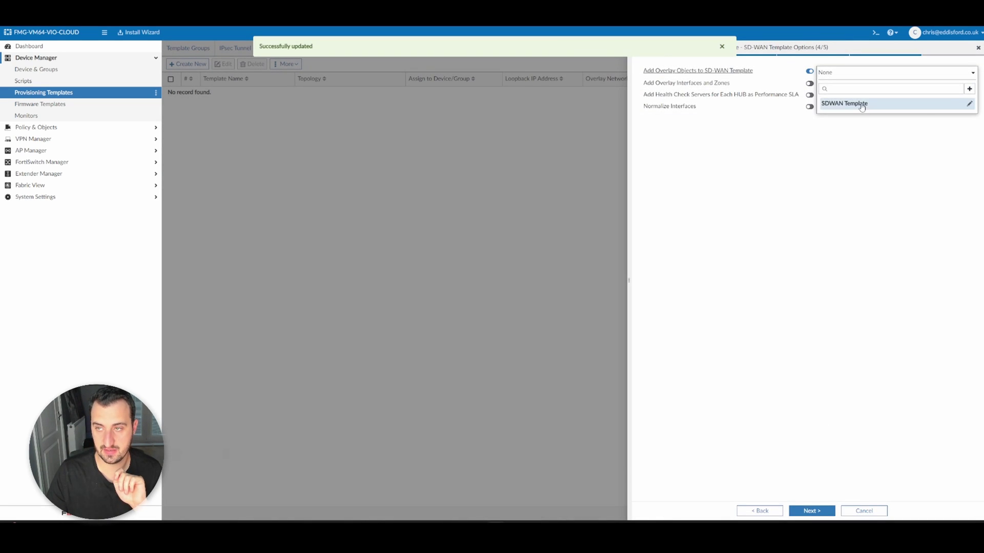
# Step: Use SDWAN Template and enable overlay interfaces, health-check servers, interface normalization and health-check policies
pyautogui.click(863, 105)
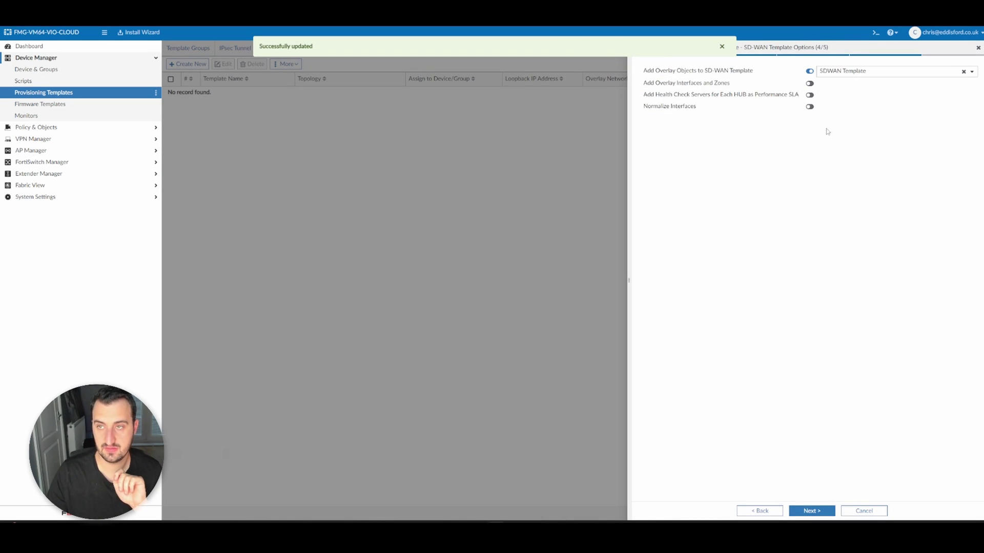
pyautogui.click(810, 84)
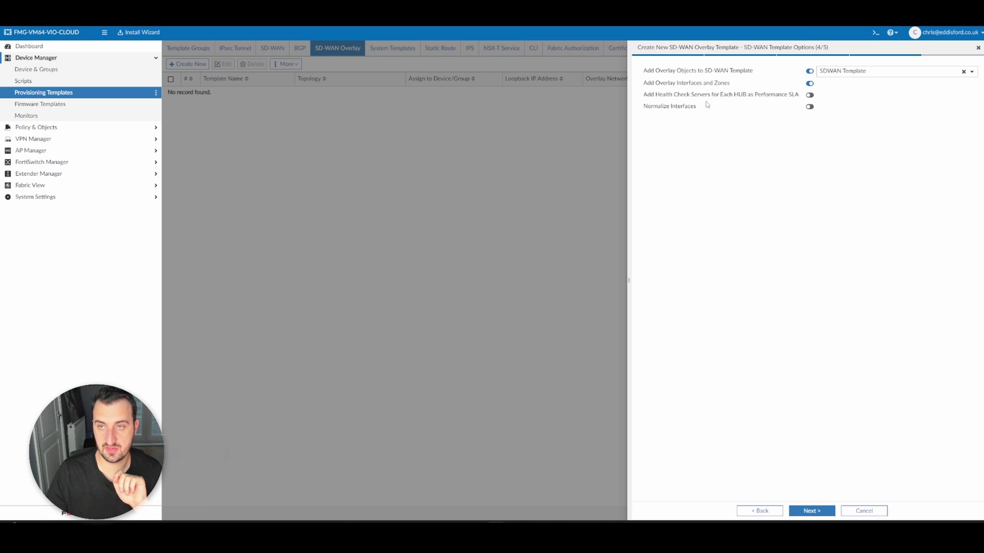
pyautogui.click(810, 94)
pyautogui.click(809, 106)
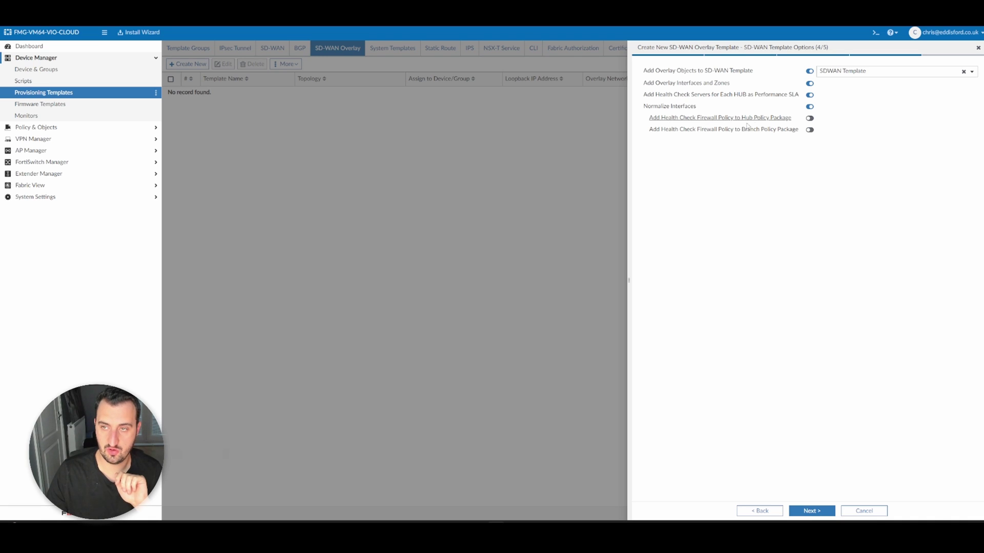
pyautogui.click(810, 118)
pyautogui.click(810, 130)
# Step: Target the health-check policies at the Hub and Spoke policy packages and proceed to Summary
pyautogui.click(846, 119)
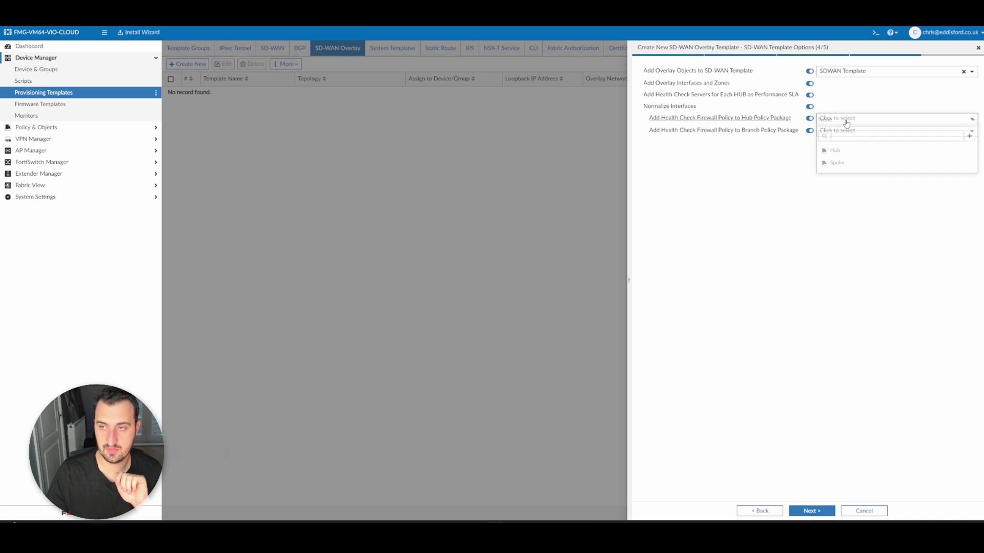
pyautogui.click(835, 150)
pyautogui.click(843, 131)
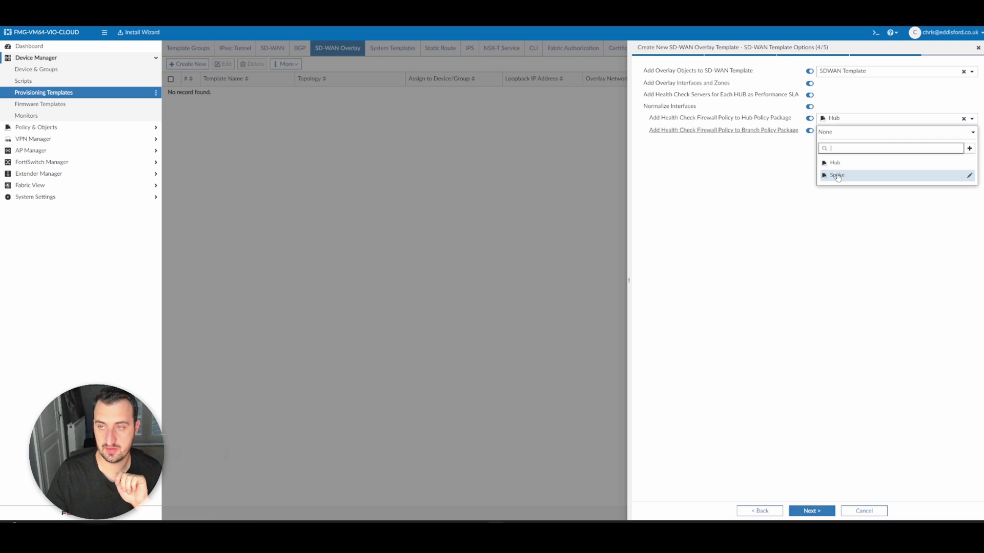
pyautogui.click(837, 176)
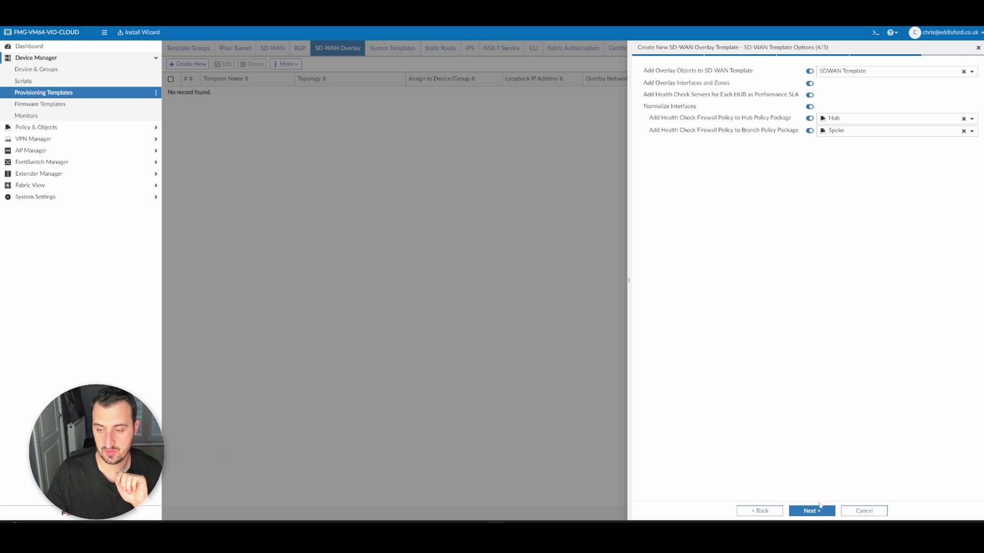
pyautogui.click(820, 509)
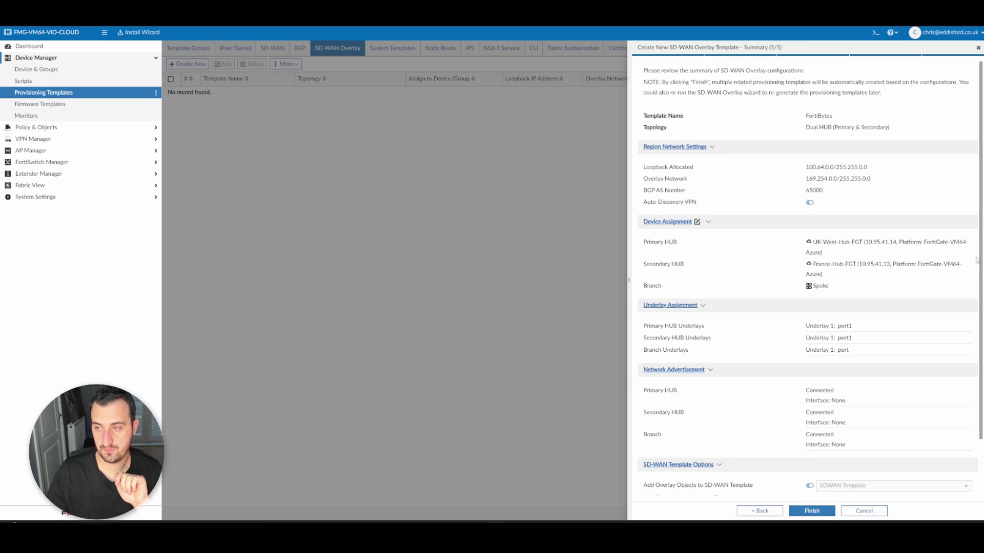
# Step: Scroll through the Summary (5/5) page to review the FortiBytes dual-hub overlay settings
pyautogui.scroll(-2, 976, 261)
pyautogui.scroll(2, 800, 256)
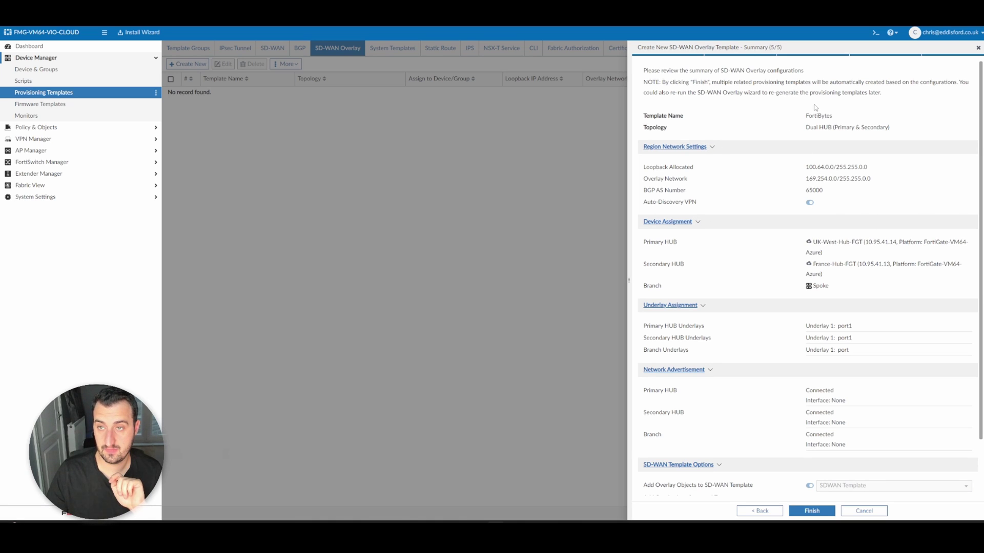
pyautogui.scroll(-2, 926, 322)
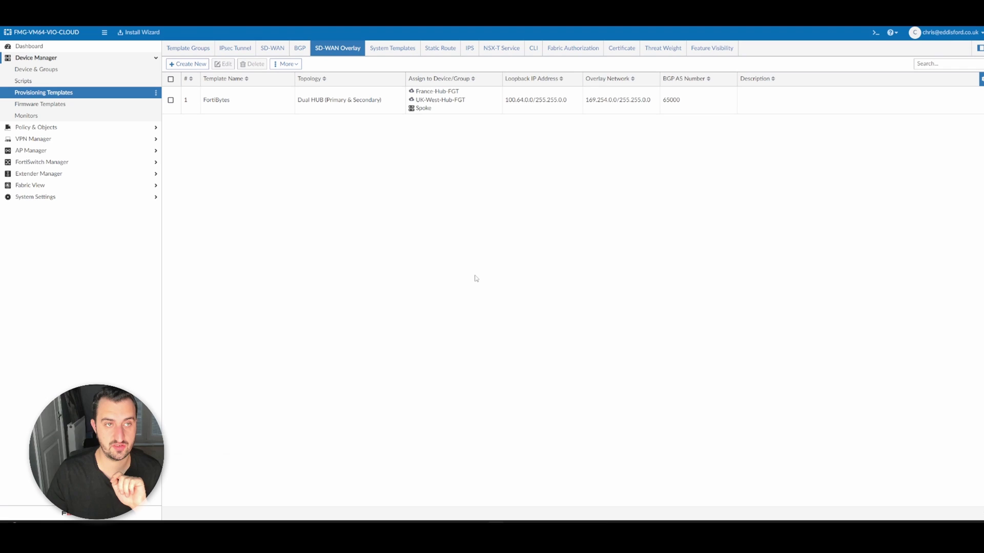
# Step: Review the generated template groups, IPsec tunnel templates and SDWAN Template device assignments
pyautogui.click(187, 48)
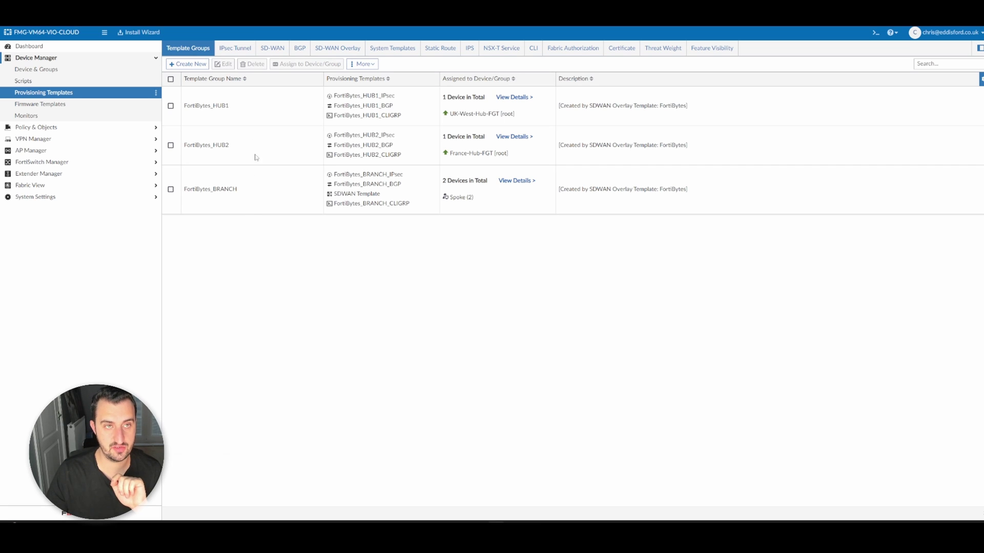
pyautogui.click(235, 48)
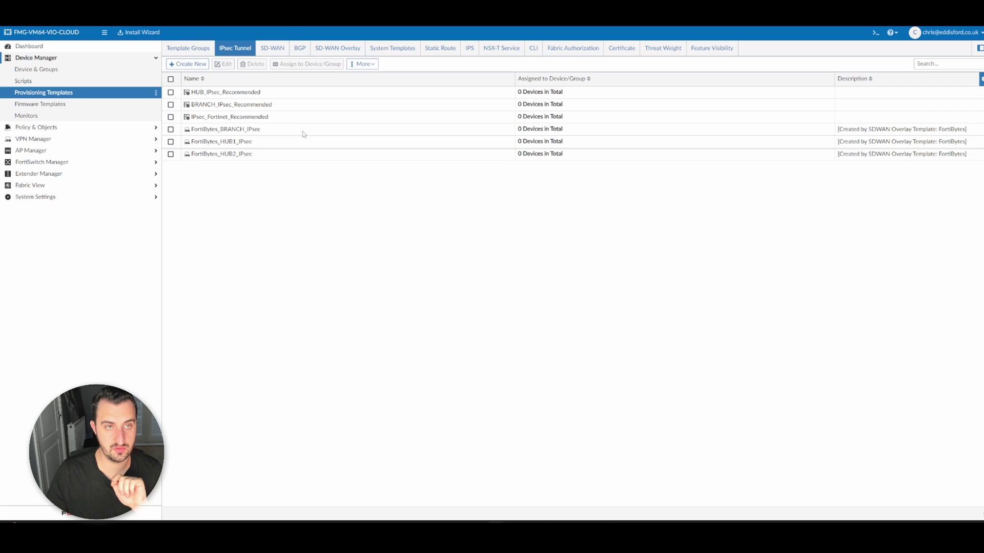
pyautogui.click(275, 49)
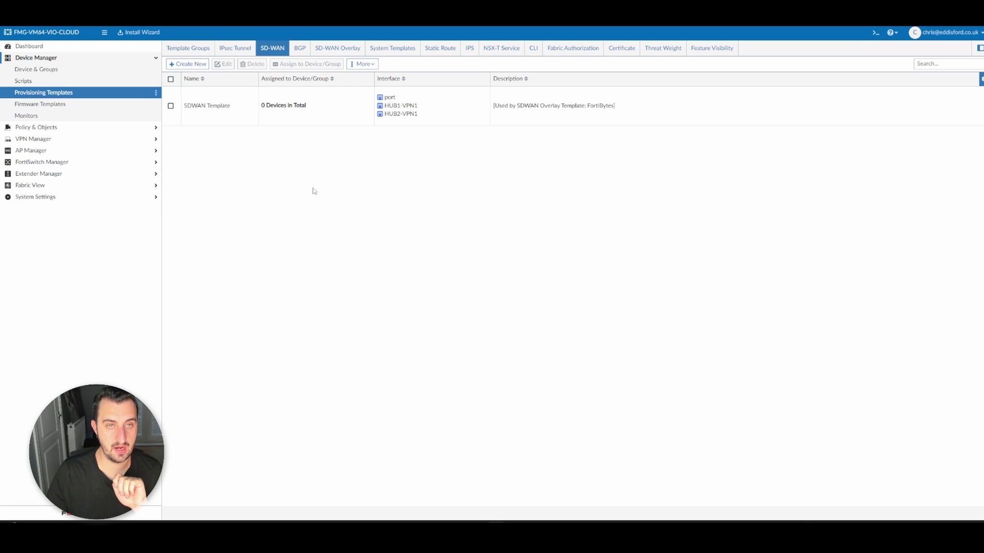
pyautogui.click(364, 105)
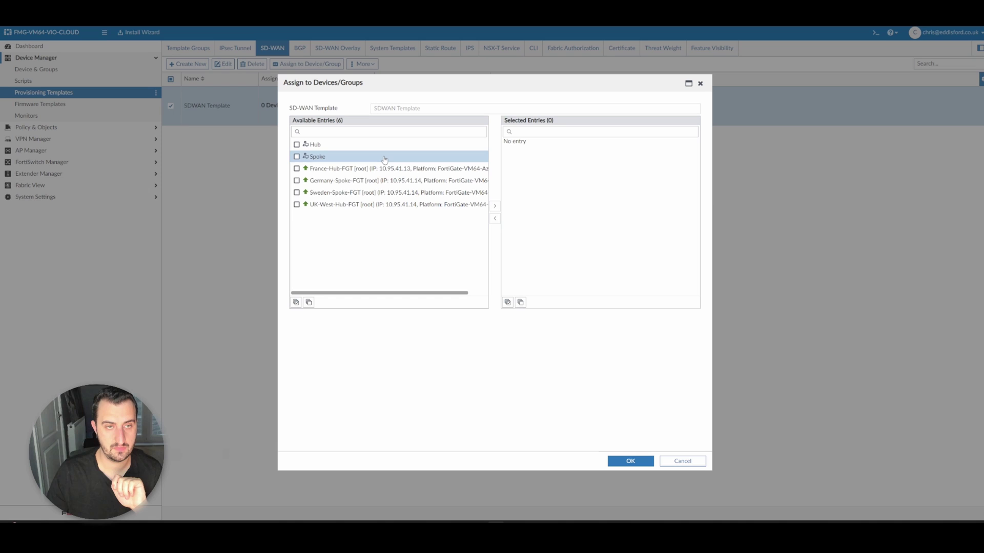
pyautogui.click(677, 461)
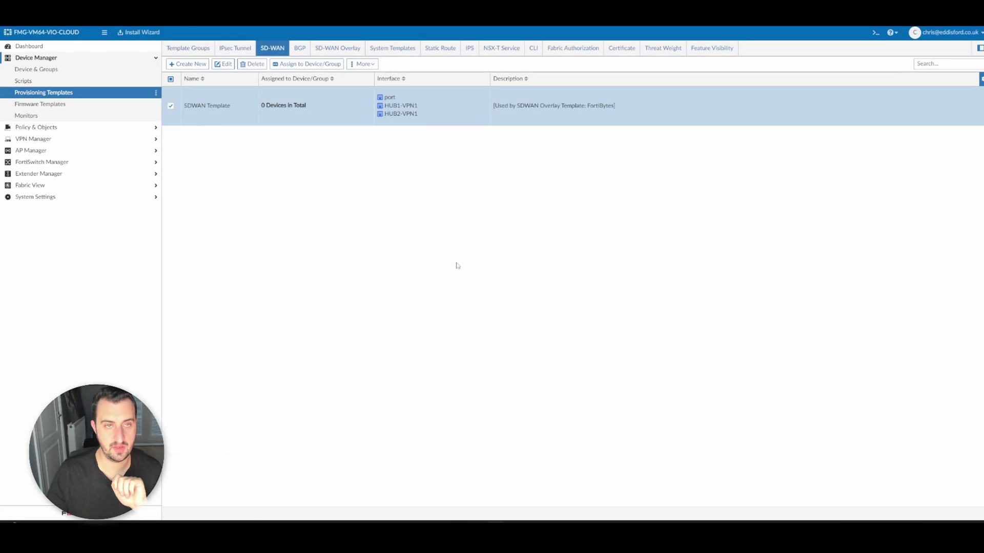
# Step: Browse the BGP, System, Static Route, IPS, NSX-T and CLI templates, then Device & Groups
pyautogui.click(302, 48)
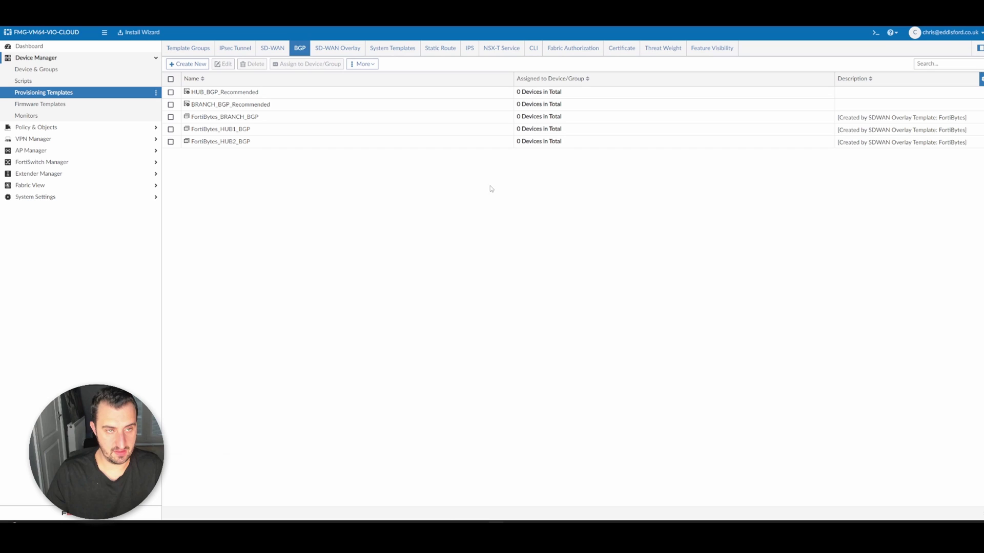
pyautogui.click(393, 48)
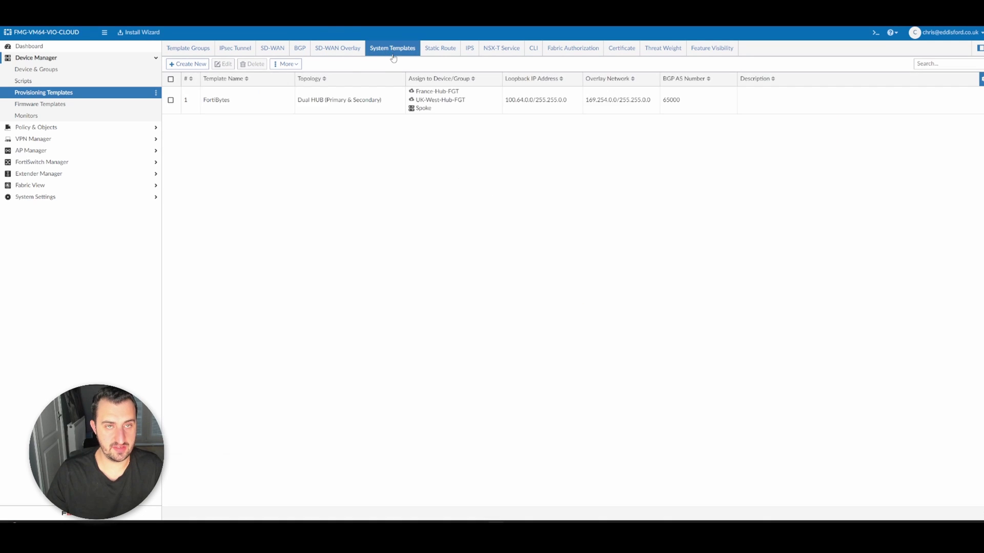
pyautogui.click(434, 52)
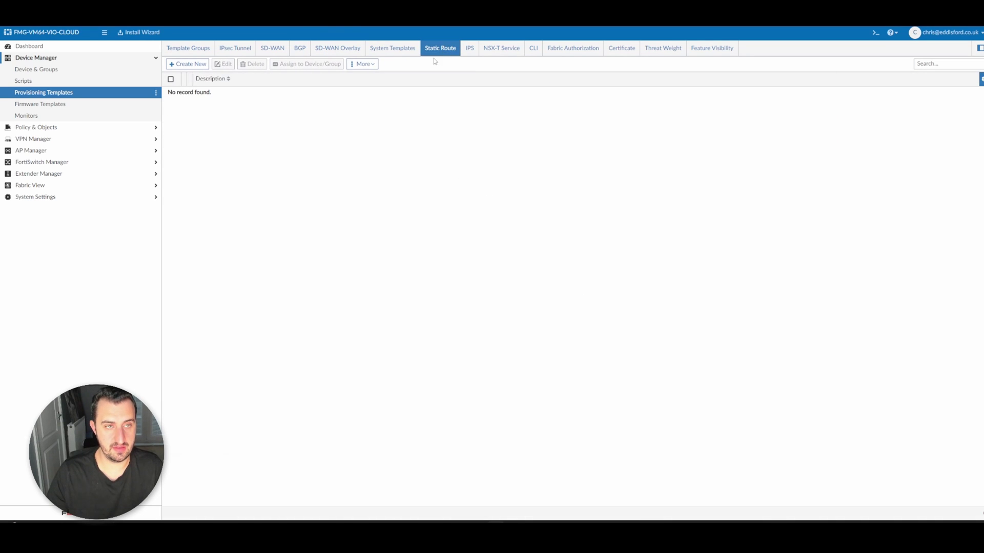
pyautogui.click(470, 50)
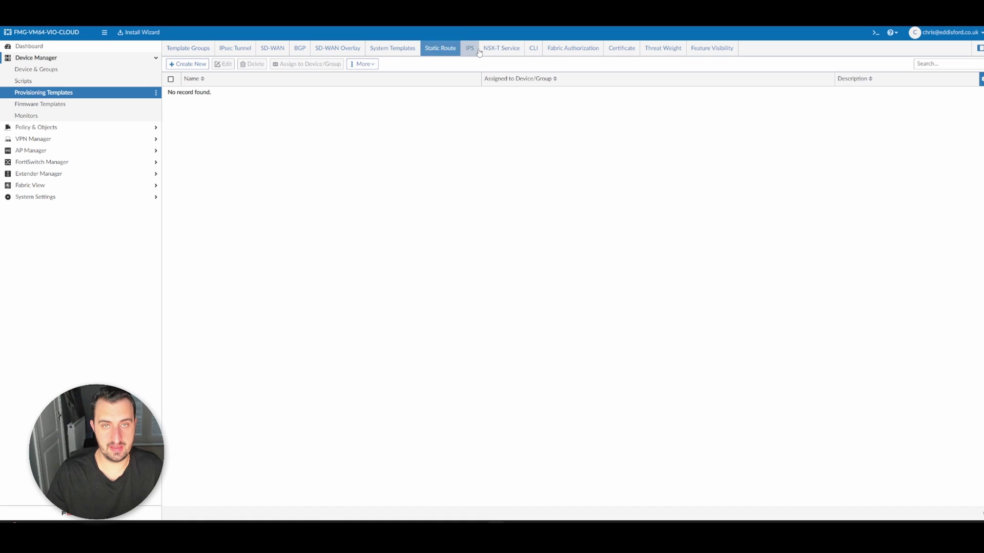
pyautogui.click(492, 50)
pyautogui.click(533, 48)
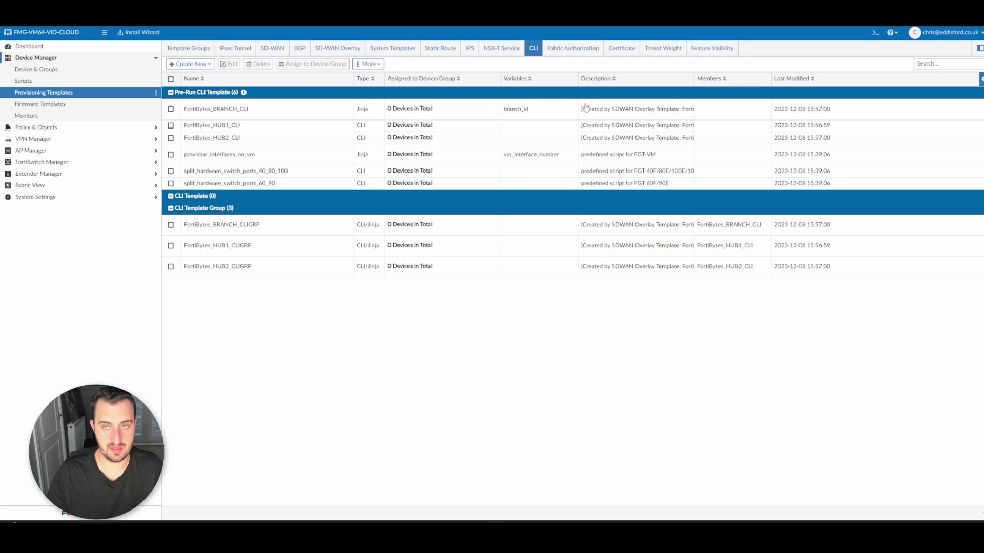
pyautogui.click(573, 48)
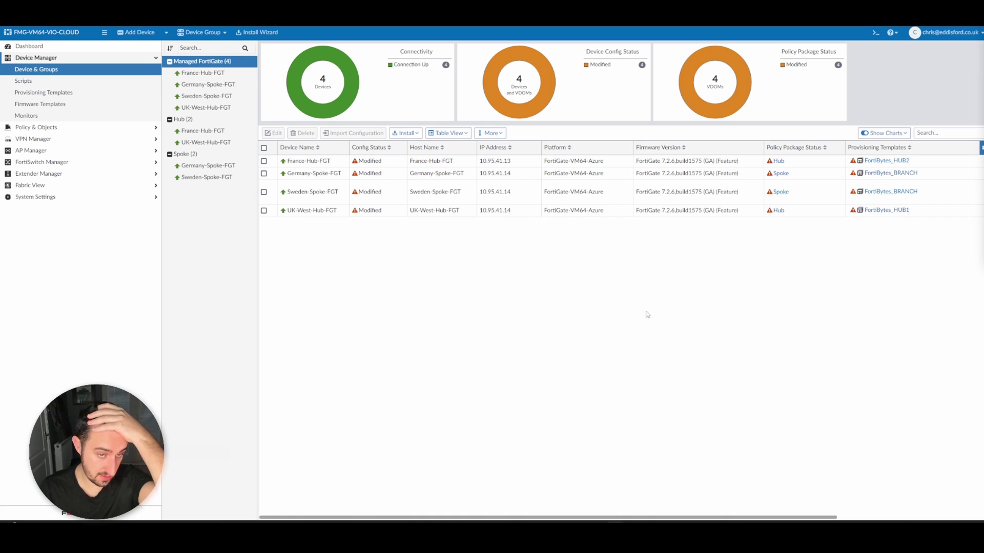
# Step: Install the Hub policy package and device settings on UK-West-Hub-FGT and France-Hub-FGT
pyautogui.rightClick(381, 211)
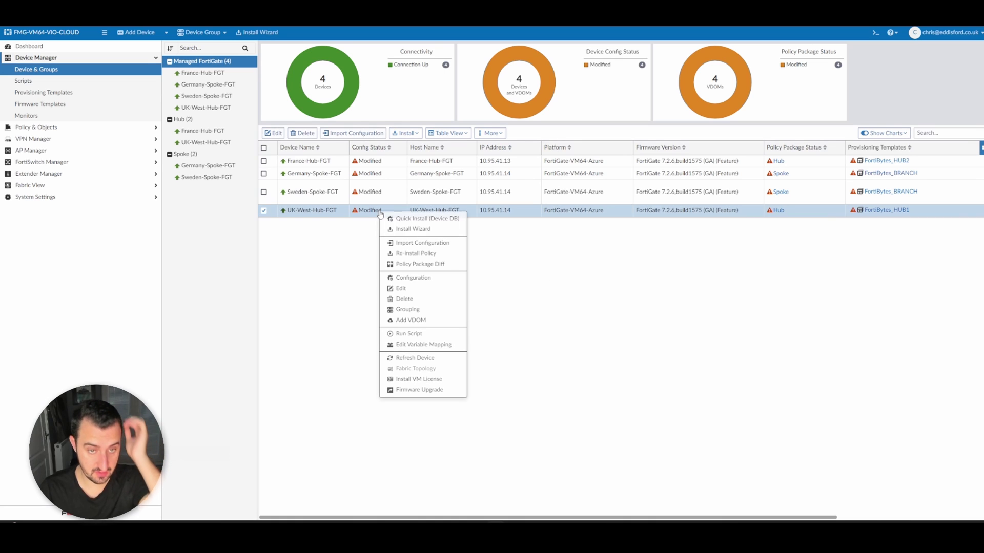
pyautogui.click(397, 231)
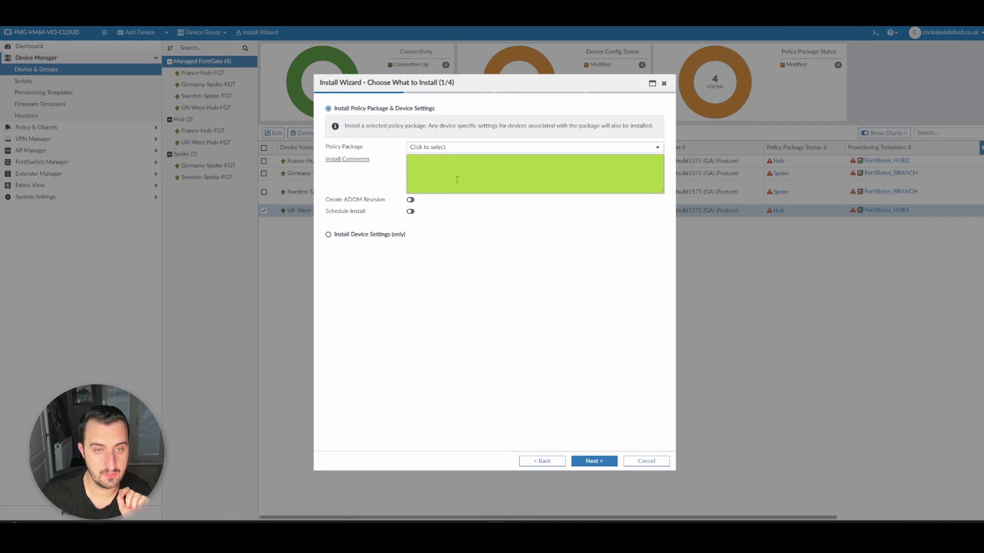
pyautogui.click(456, 148)
pyautogui.click(437, 175)
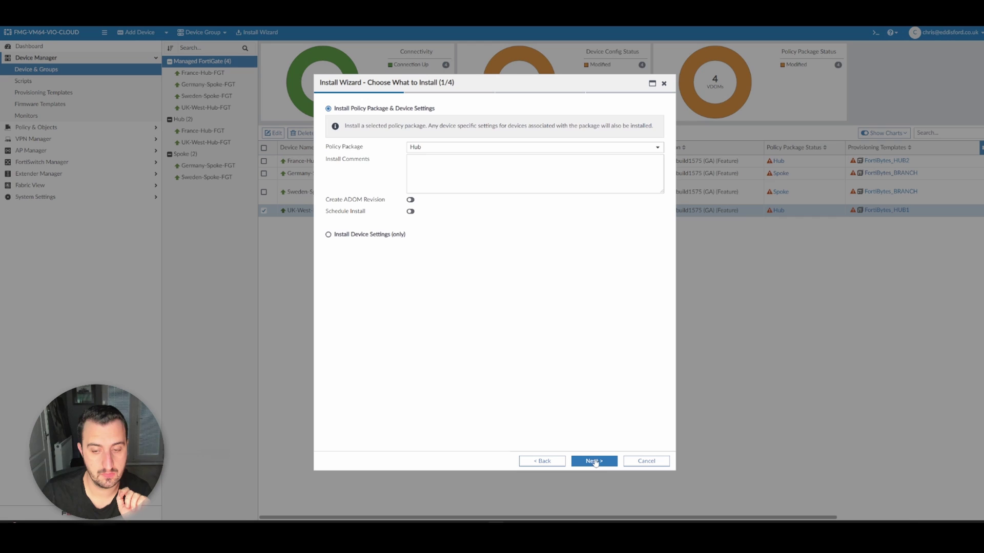
pyautogui.click(594, 460)
pyautogui.click(611, 458)
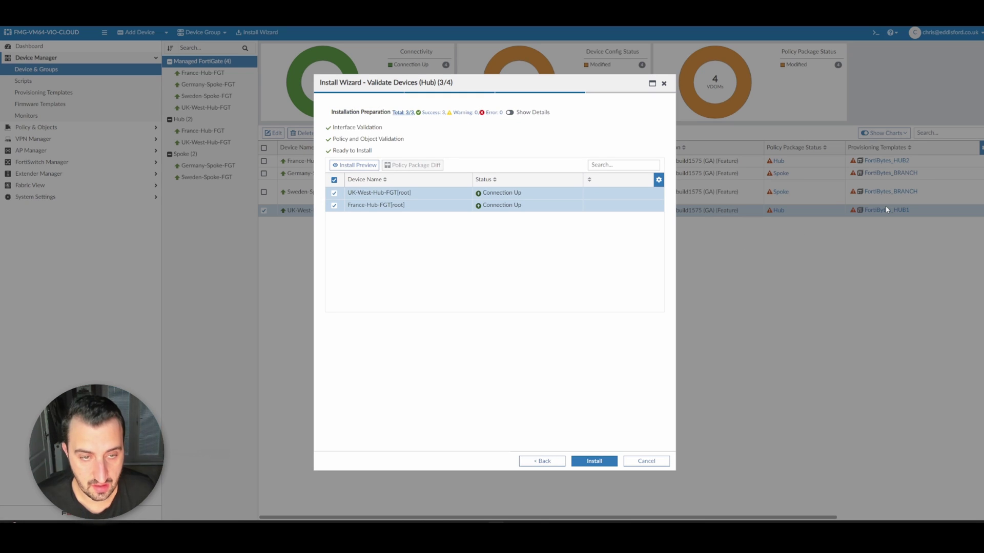
pyautogui.click(596, 461)
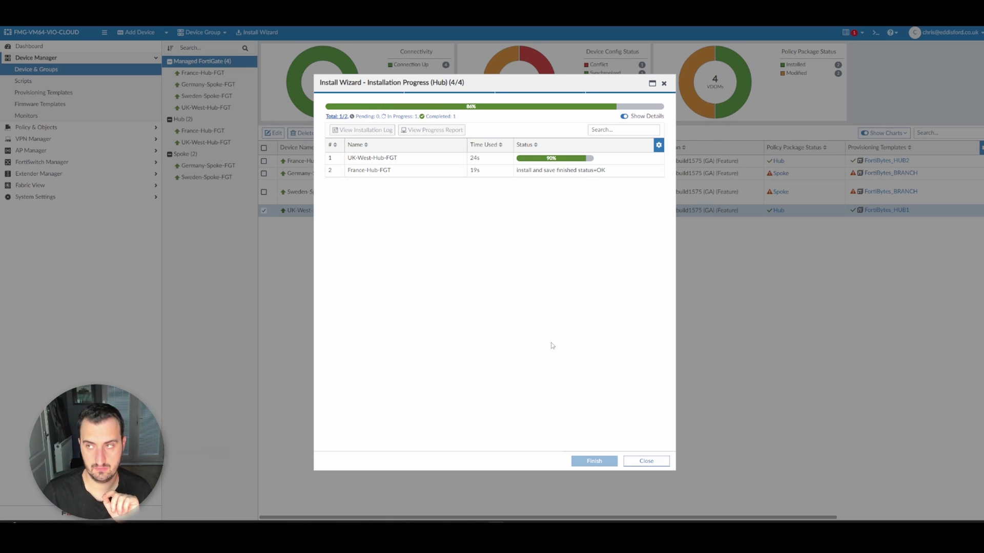
pyautogui.click(608, 460)
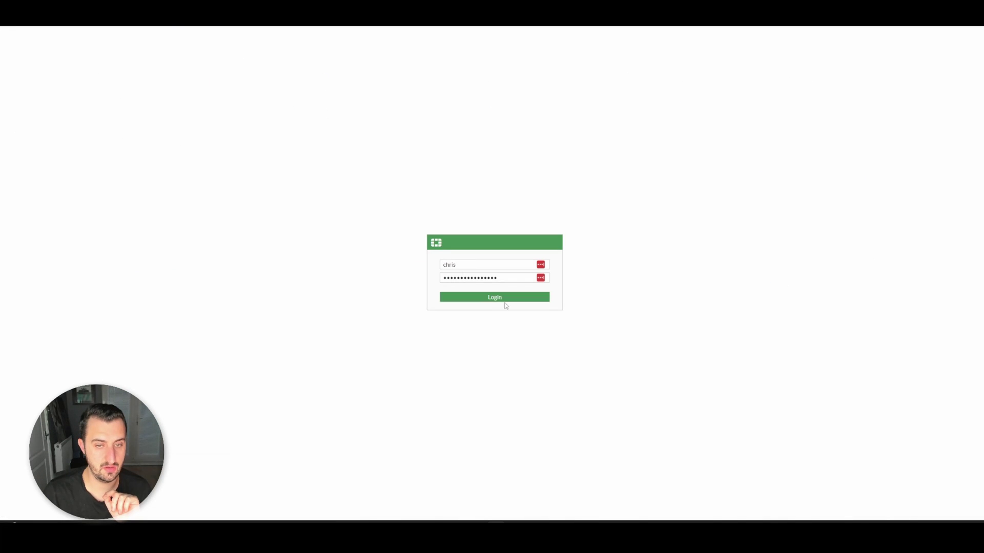
# Step: Log into UK-West-Hub-FGT read-only and review the pushed health-check firewall policy
pyautogui.click(505, 301)
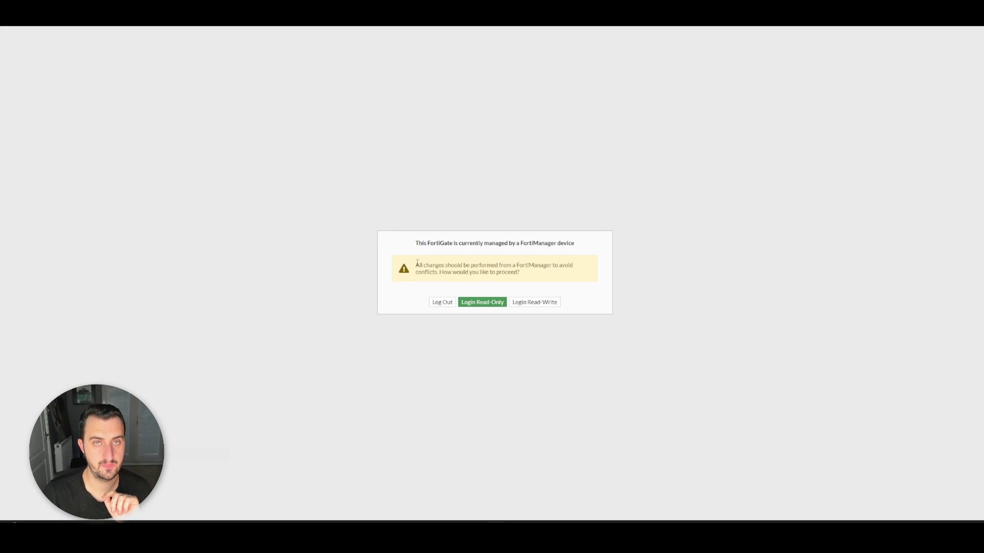
pyautogui.click(494, 306)
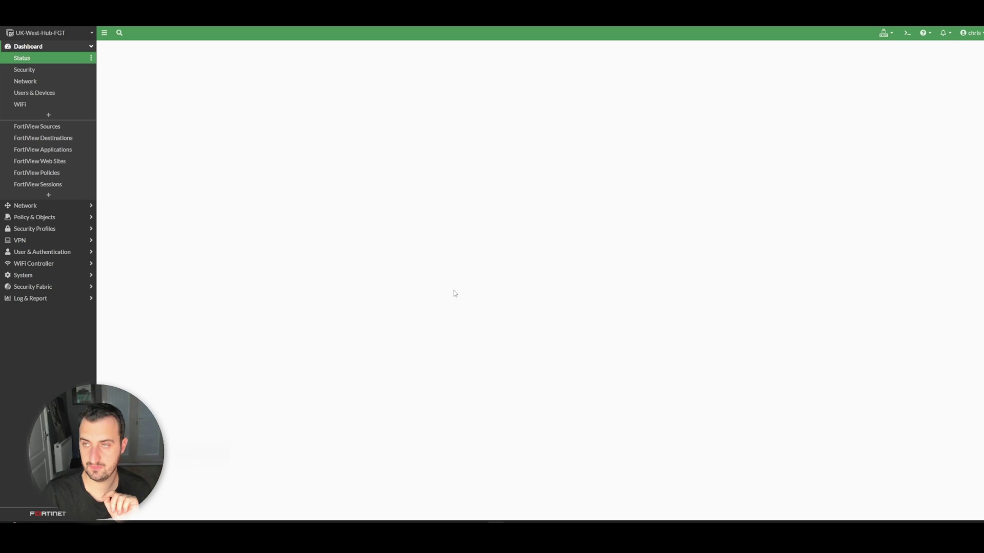
pyautogui.click(50, 217)
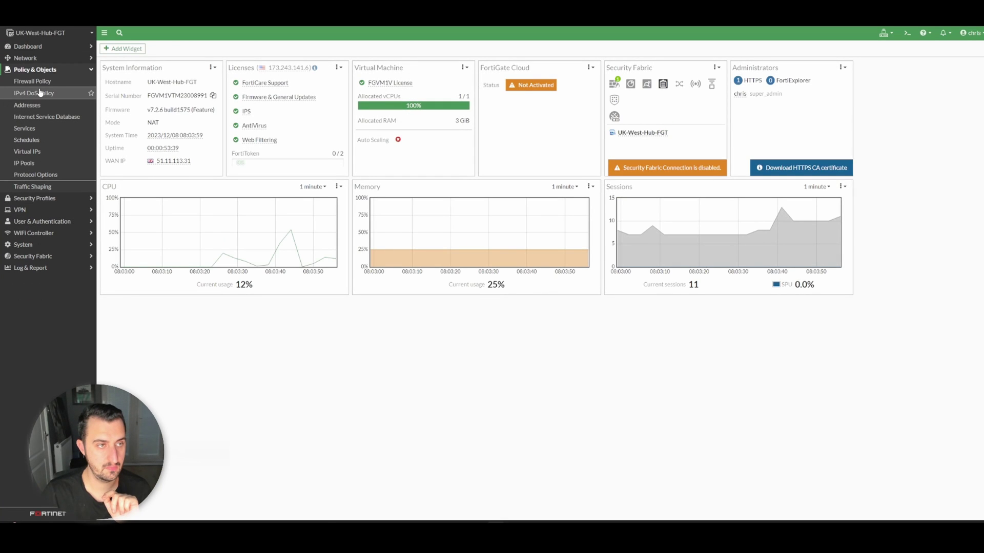
pyautogui.click(62, 81)
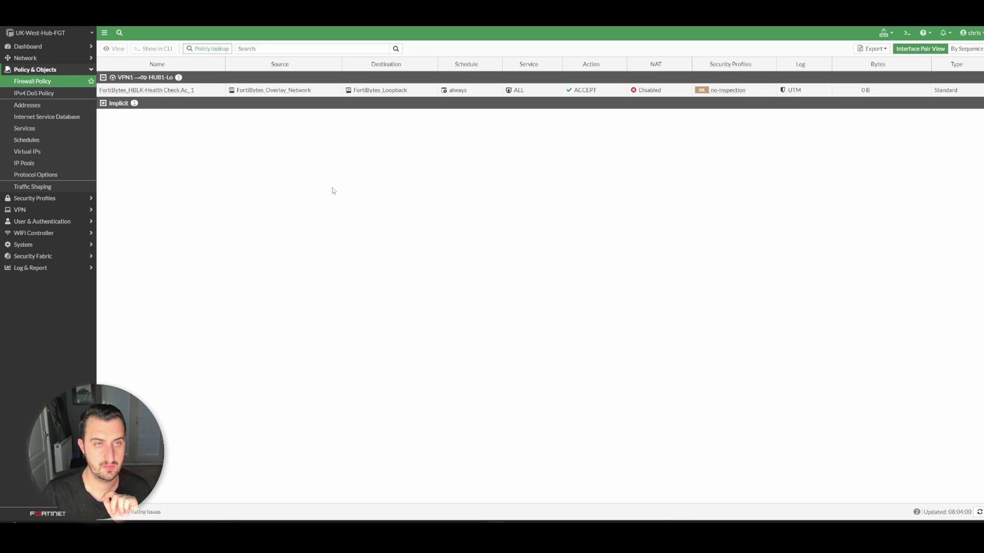
pyautogui.moveTo(287, 97)
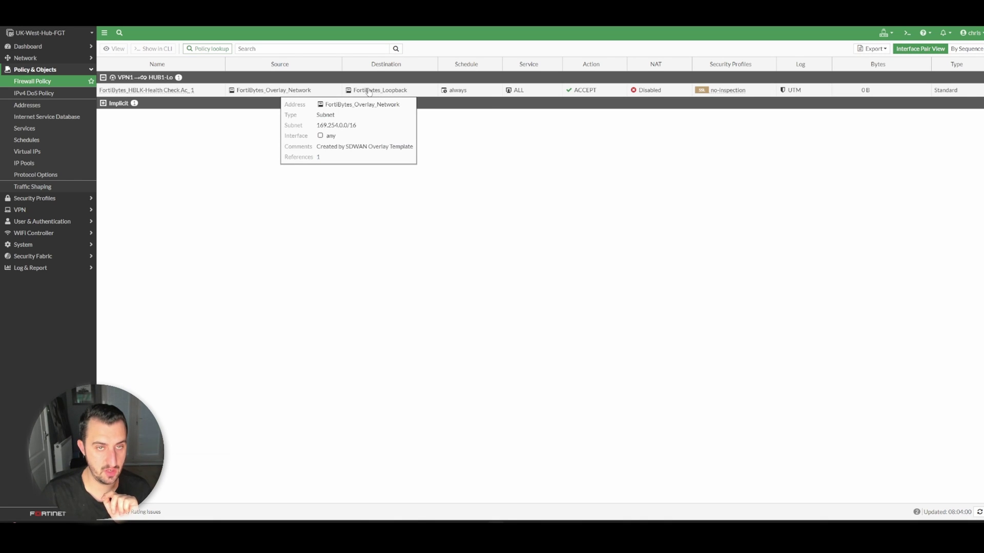
pyautogui.moveTo(369, 92)
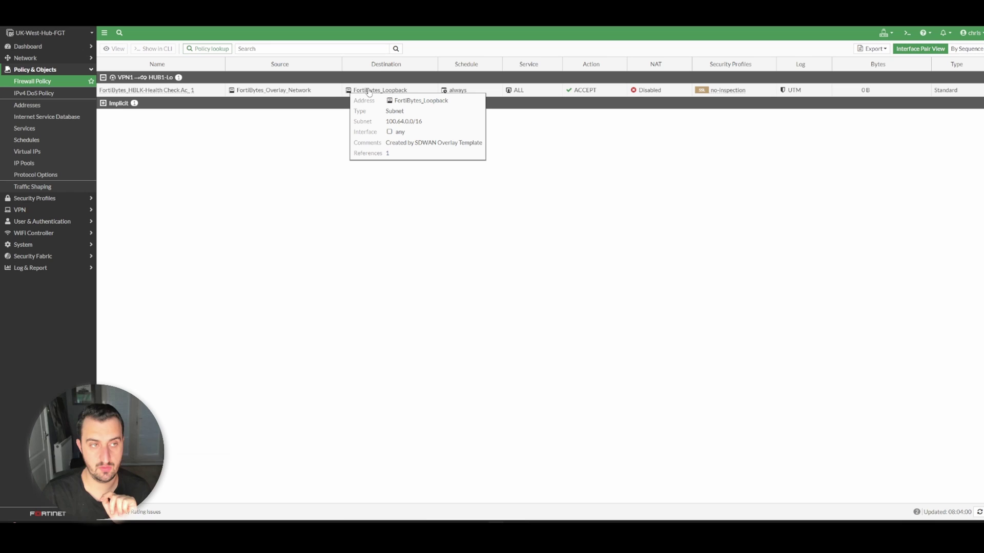
# Step: Inspect the UK hub's VPN1 dial-up tunnel, then log into France-Hub-FGT read-only
pyautogui.click(23, 210)
pyautogui.click(33, 117)
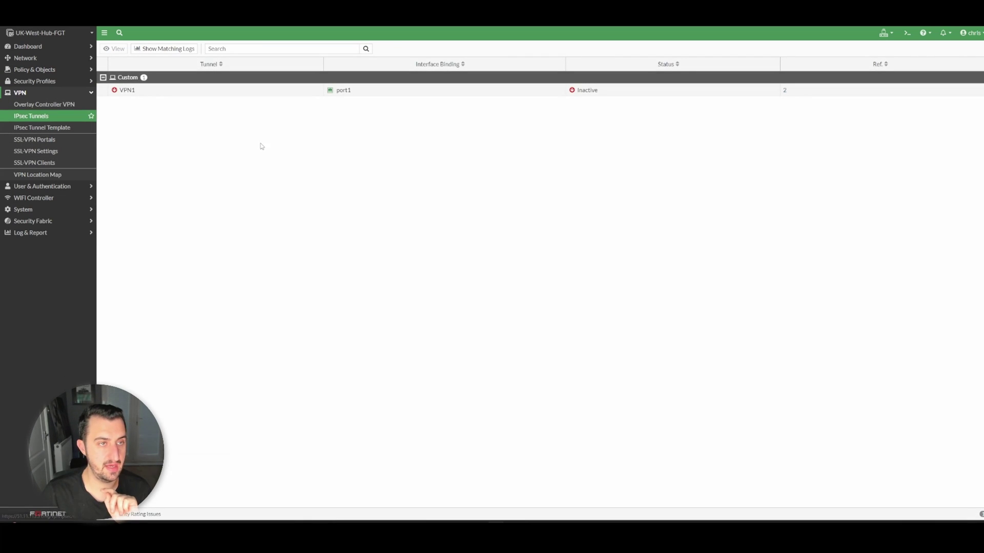
pyautogui.doubleClick(233, 95)
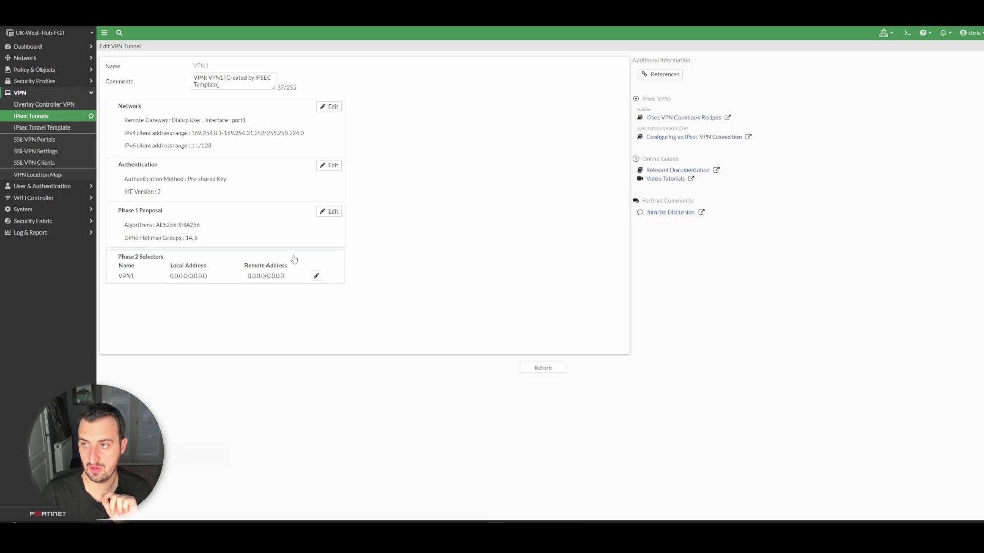
pyautogui.click(44, 115)
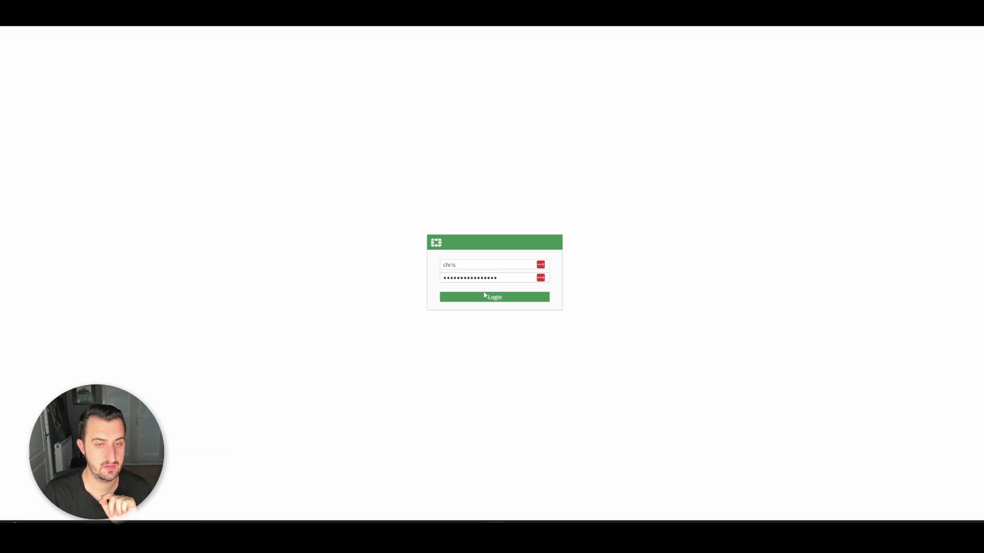
pyautogui.click(484, 296)
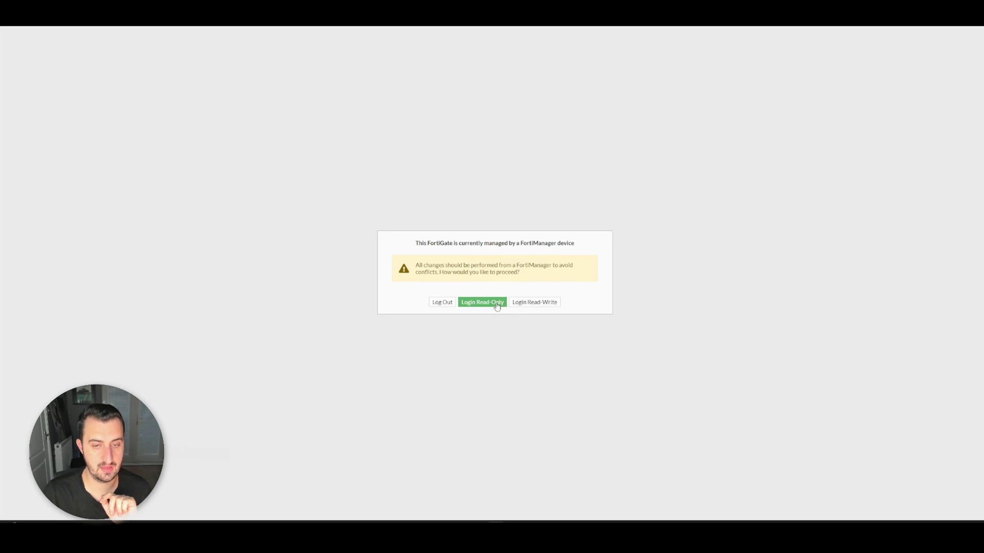
pyautogui.click(497, 306)
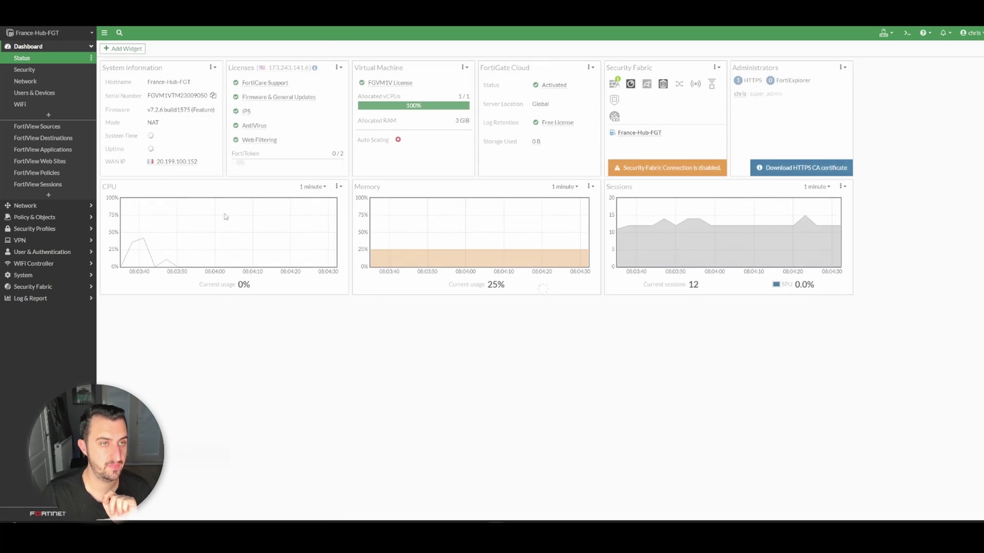
# Step: On France-Hub-FGT, inspect the VPN1 → HUB2-Lo health-check policy and the inactive VPN1 tunnel on port1
pyautogui.click(46, 217)
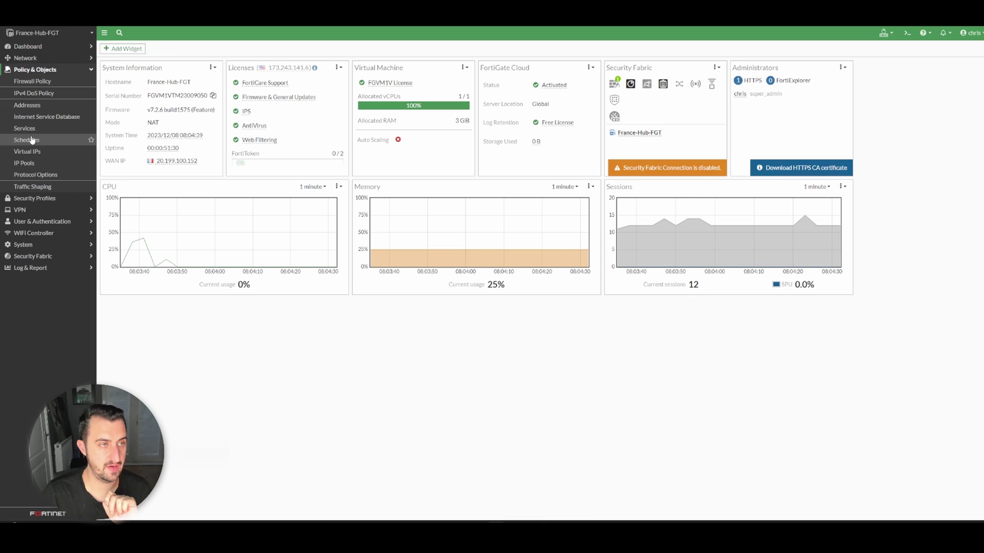
pyautogui.click(32, 81)
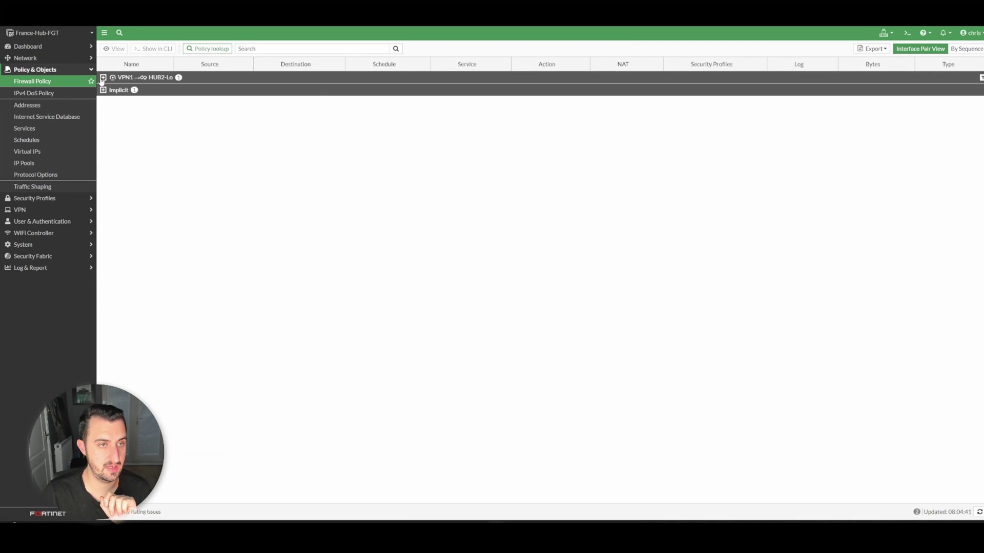
pyautogui.click(102, 77)
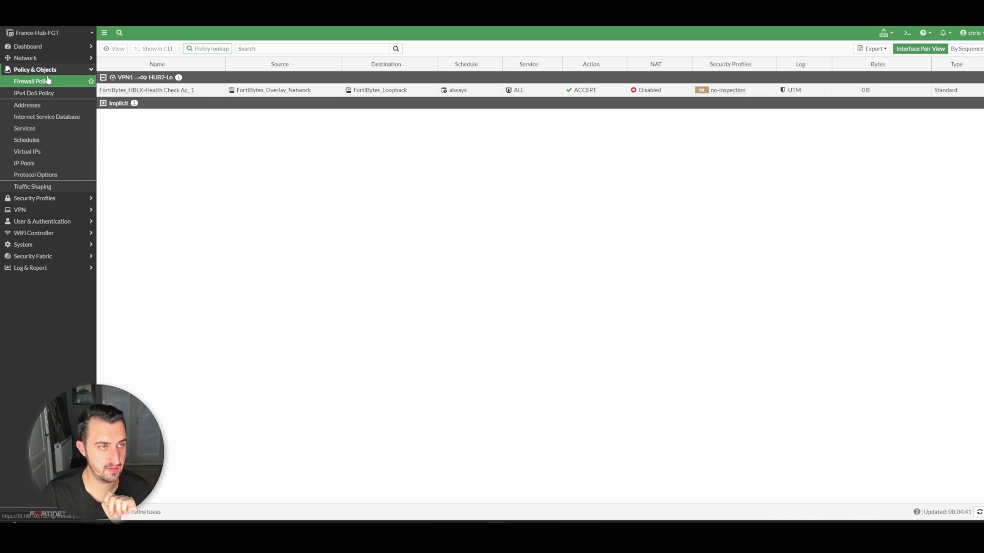
pyautogui.click(35, 209)
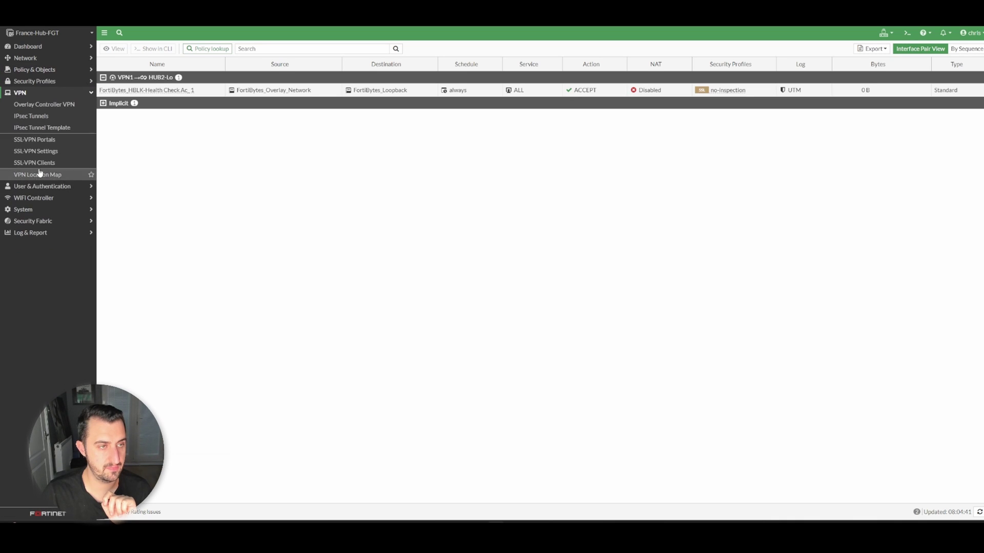
pyautogui.click(44, 118)
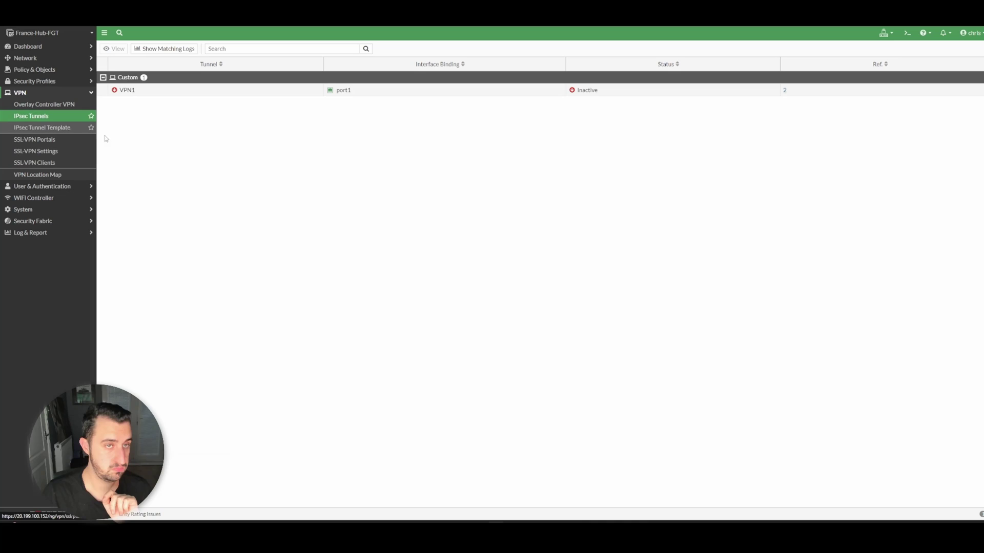
# Step: Run 'show router bgp' in France-Hub-FGT's CLI console to view AS 65000 and router-id 100.64.255.252
pyautogui.click(906, 32)
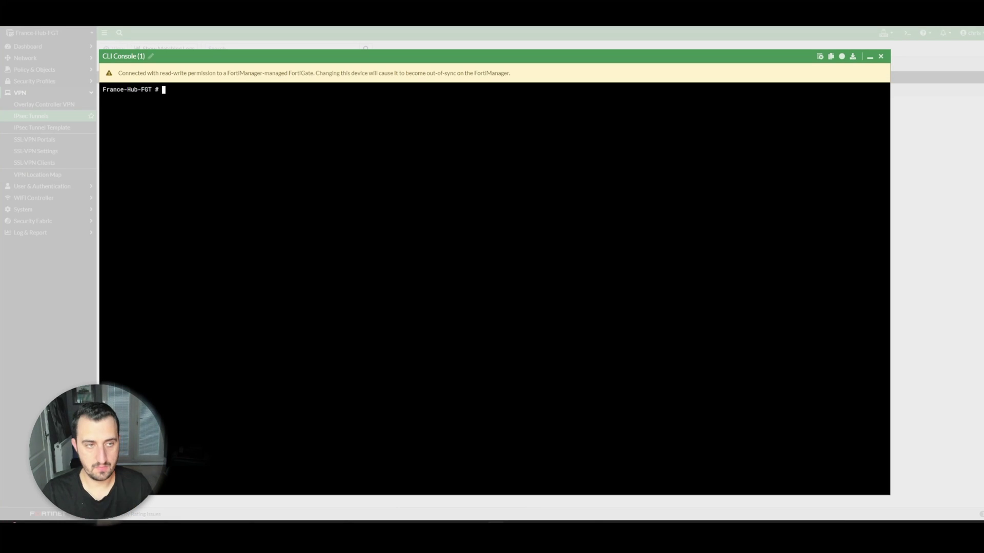
pyautogui.press('Return')
pyautogui.press('Return')
pyautogui.press('Return')
pyautogui.press('Return')
pyautogui.write('show s')
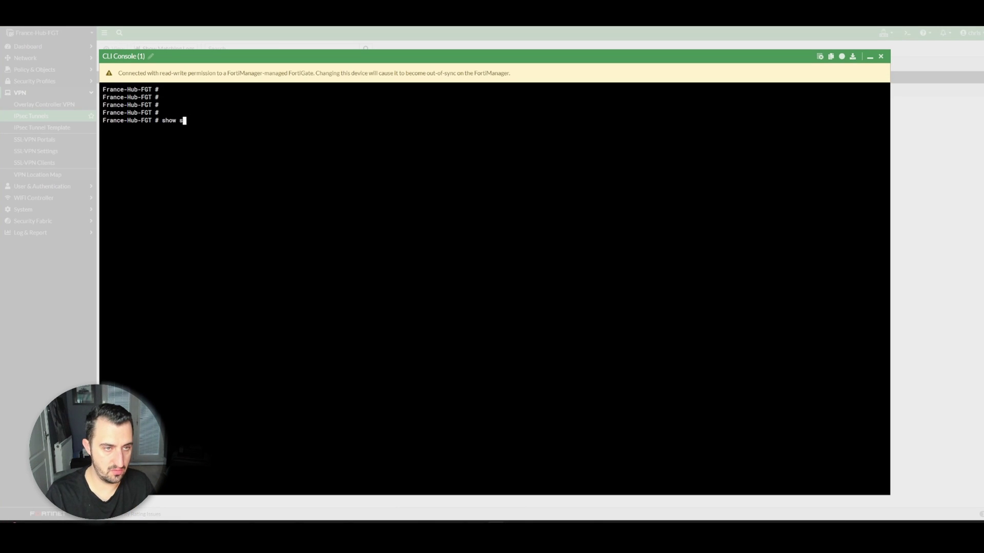
pyautogui.press('BackSpace')
pyautogui.write('router bgp')
pyautogui.press('Return')
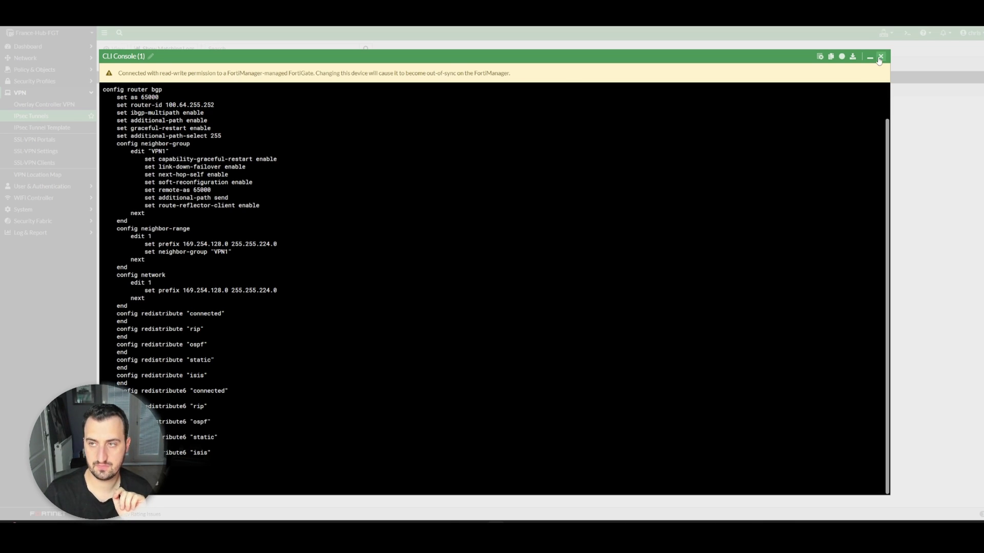
pyautogui.click(881, 56)
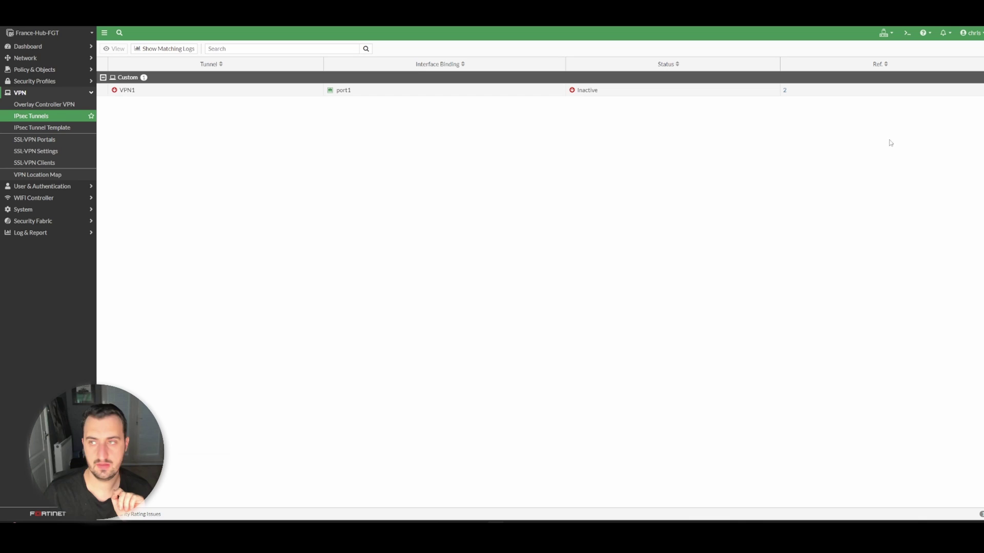
# Step: In FortiManager's device list, select Germany-Spoke-FGT, starting and then cancelling a quick install
pyautogui.hotkey('ctrl', 'Tab')
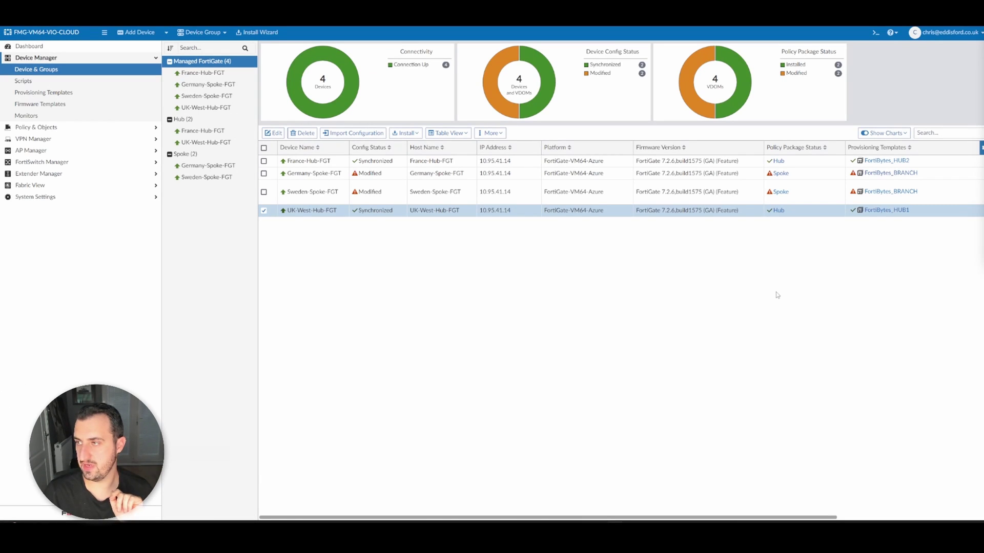
pyautogui.click(327, 174)
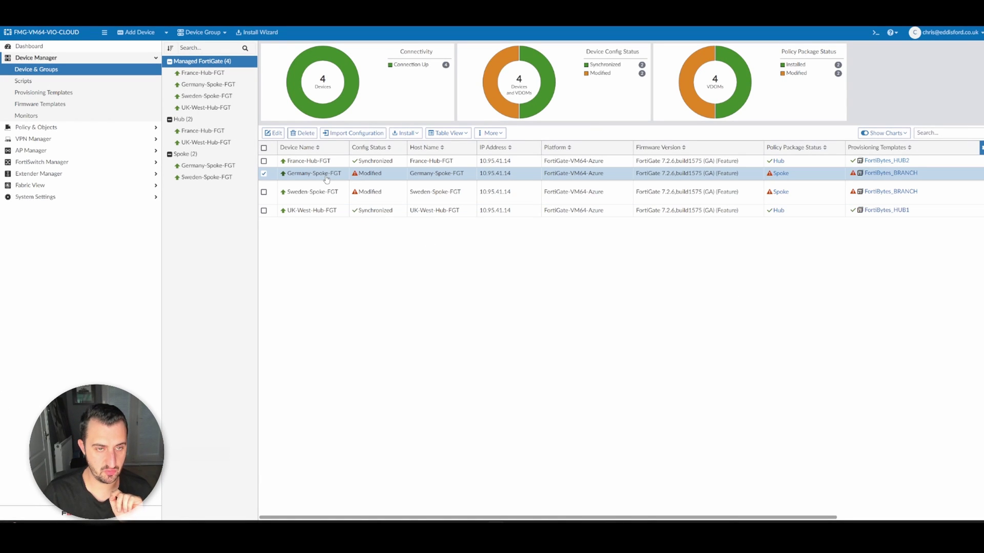
pyautogui.rightClick(326, 177)
pyautogui.click(350, 184)
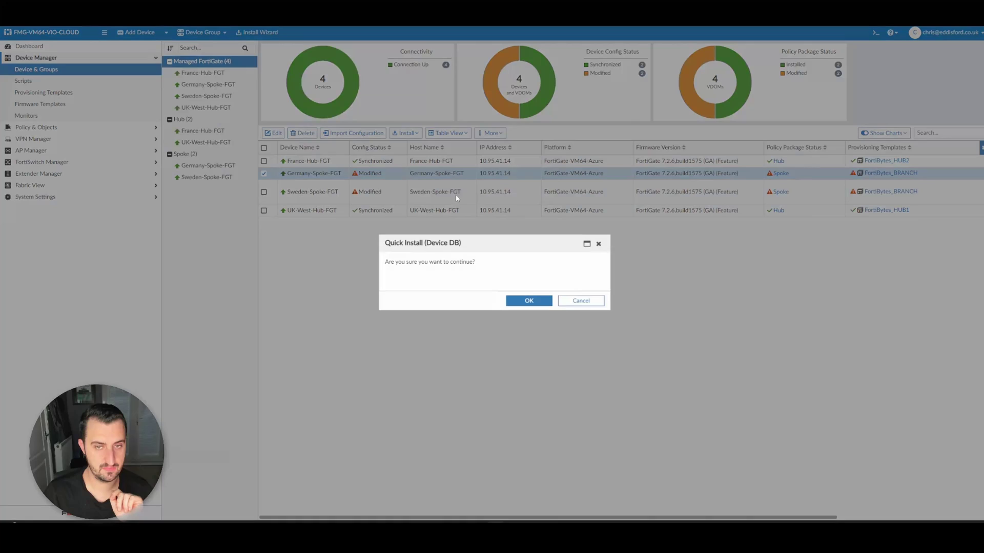
pyautogui.click(586, 301)
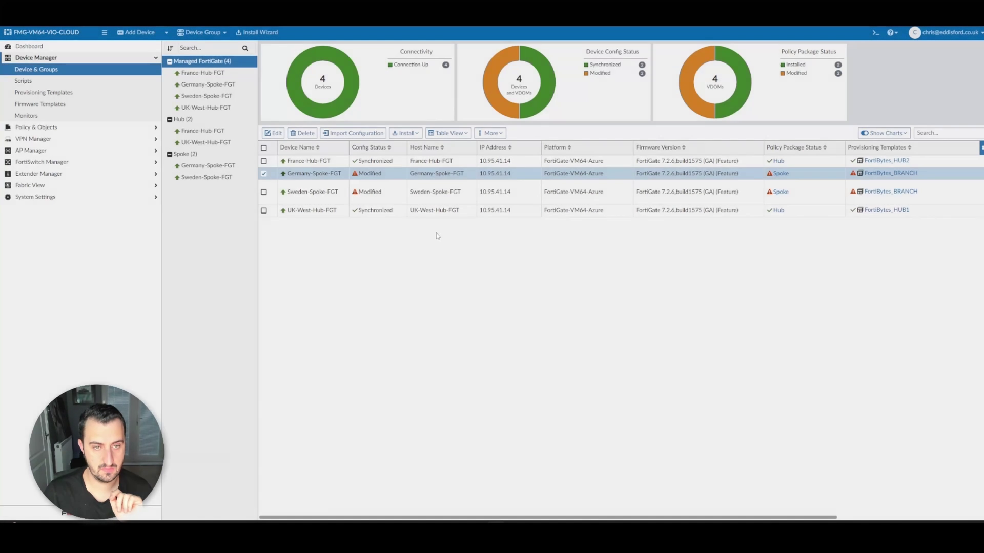
# Step: Run the Install Wizard with the Spoke package and device settings, then preview Sweden-Spoke-FGT's config
pyautogui.rightClick(390, 176)
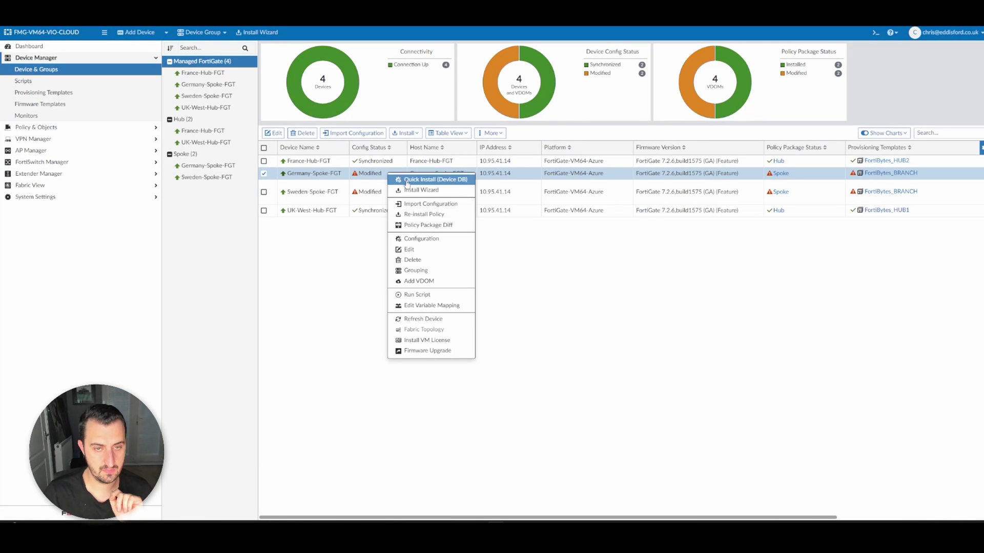
pyautogui.click(434, 190)
pyautogui.click(383, 108)
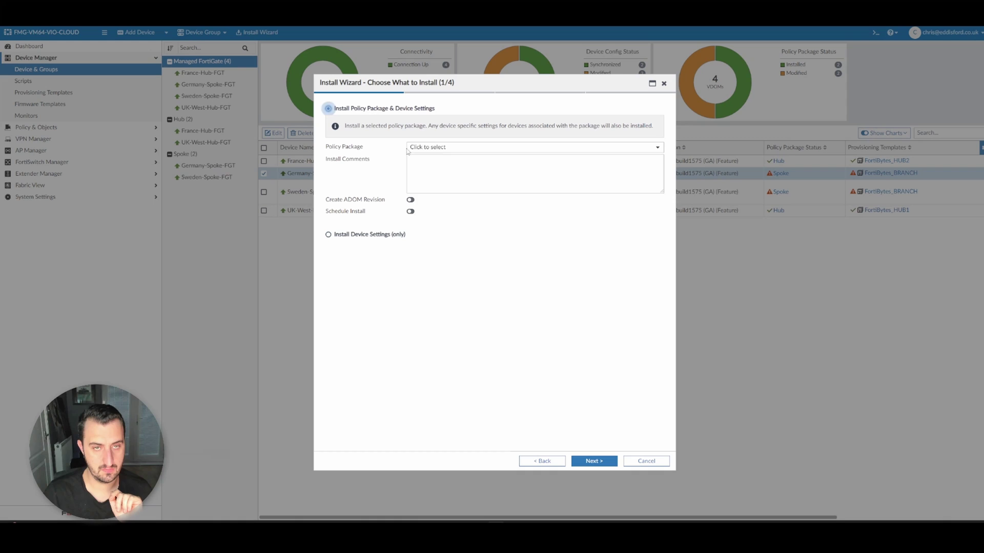
pyautogui.click(450, 149)
pyautogui.click(420, 187)
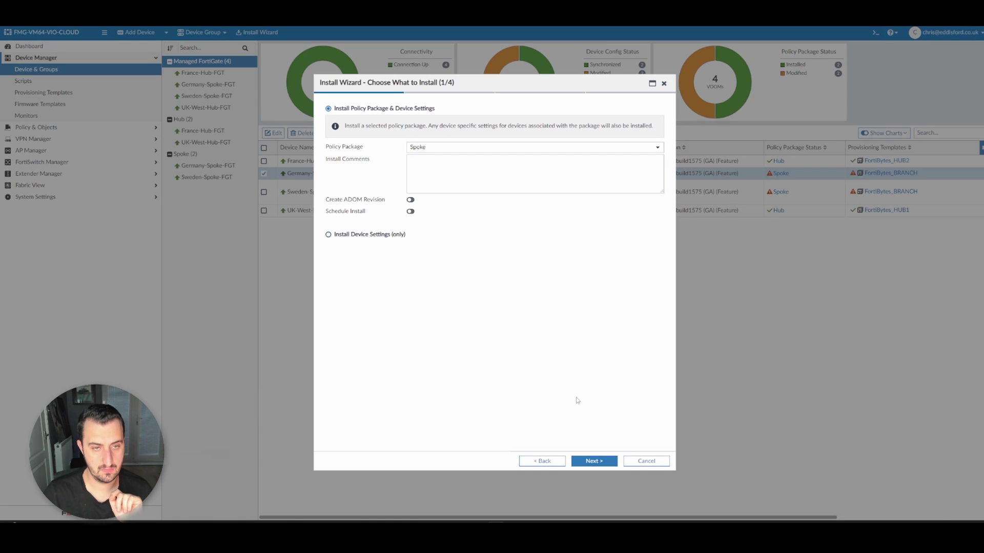
pyautogui.click(597, 461)
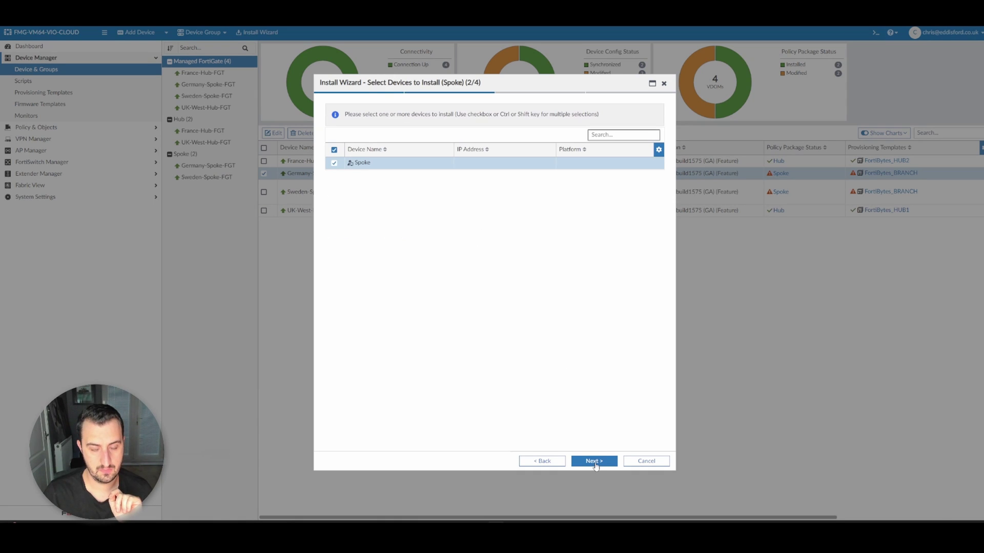
pyautogui.click(594, 461)
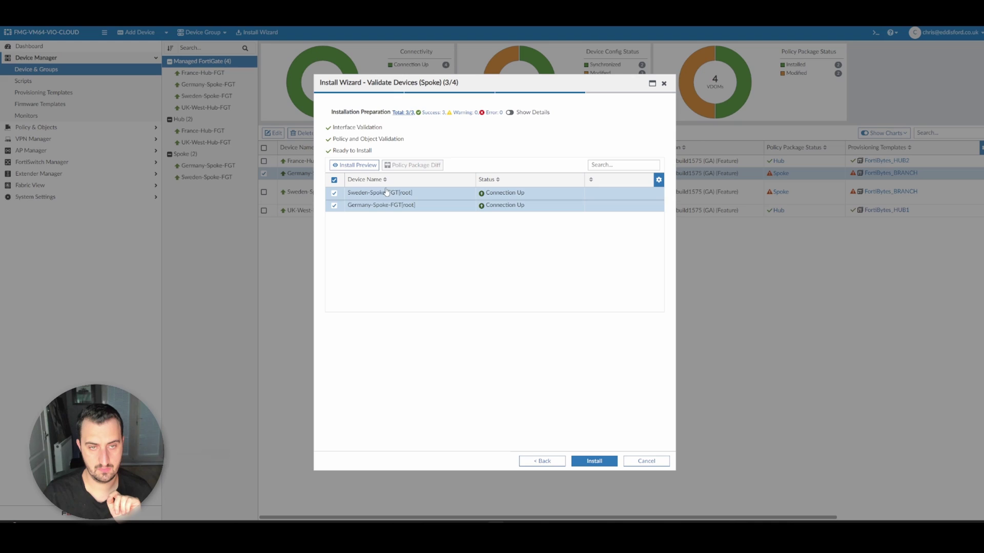
pyautogui.click(367, 166)
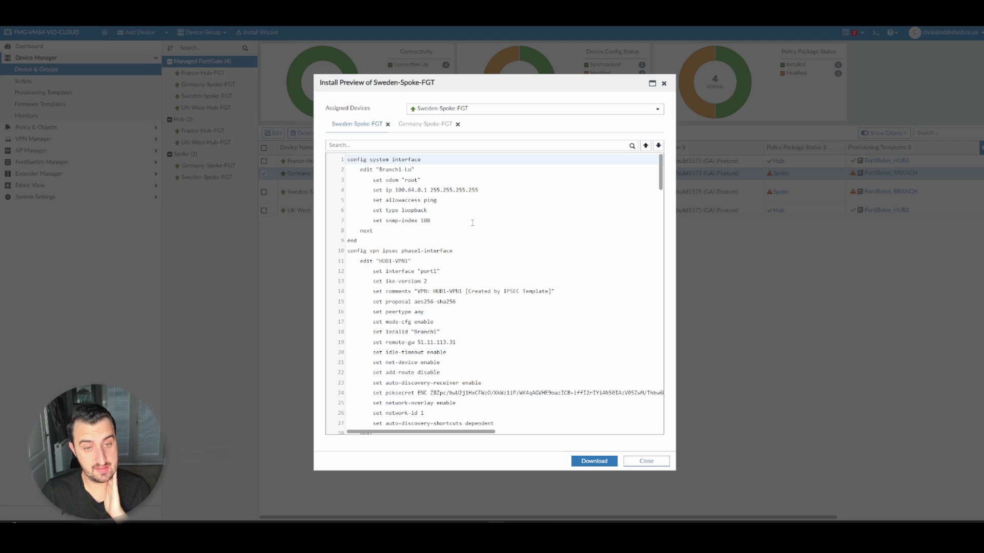
pyautogui.scroll(-1, 661, 182)
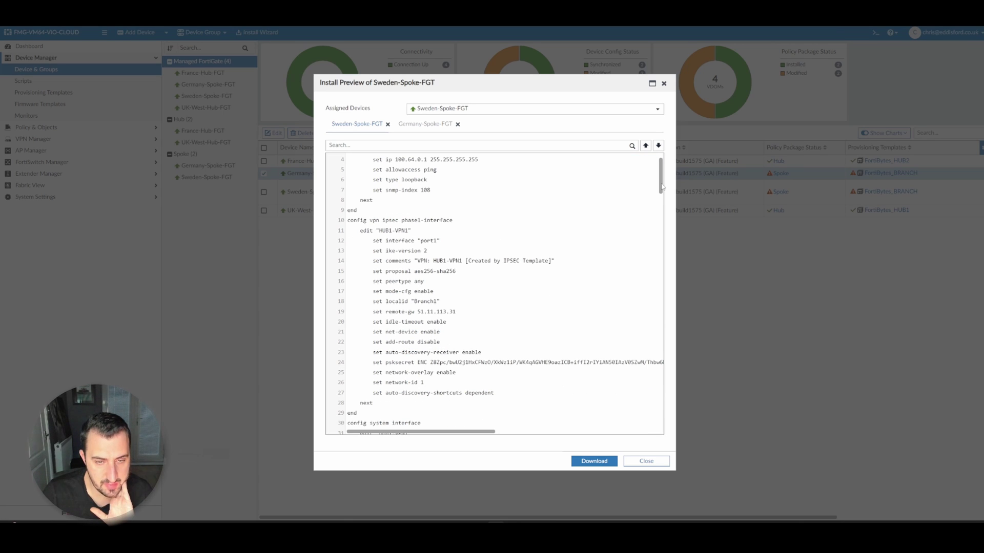
pyautogui.scroll(-1, 662, 187)
pyautogui.scroll(1, 661, 192)
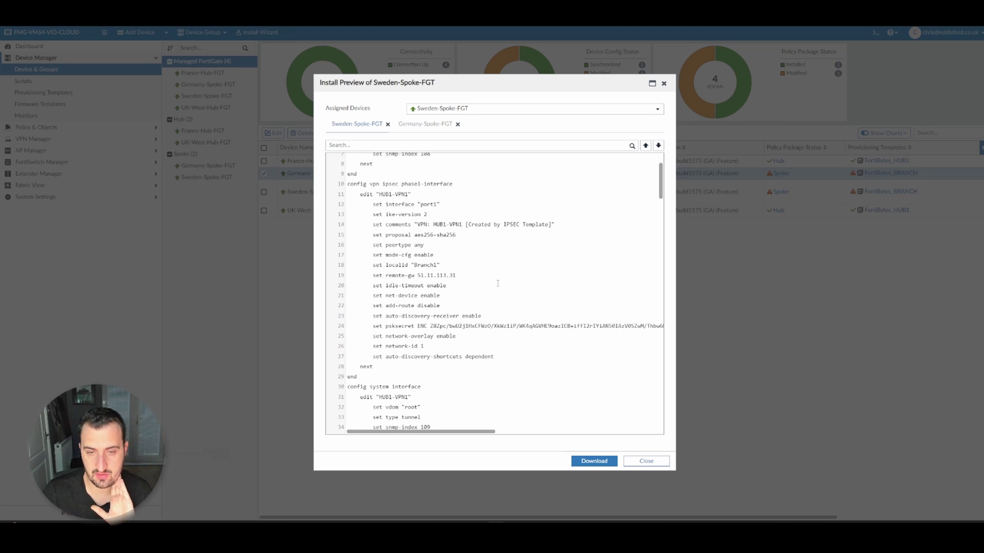
pyautogui.moveTo(474, 277); pyautogui.dragTo(371, 277)
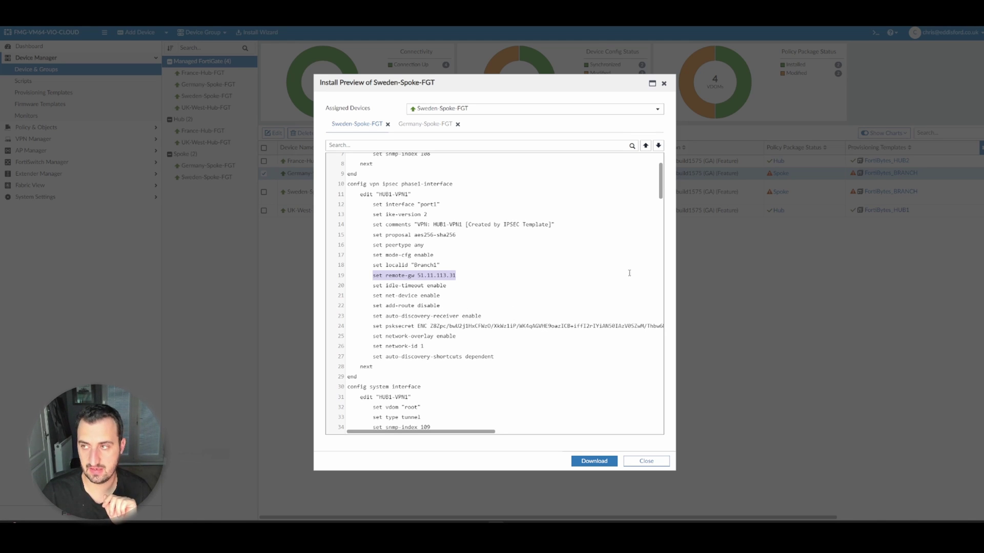
pyautogui.moveTo(661, 193); pyautogui.dragTo(659, 418)
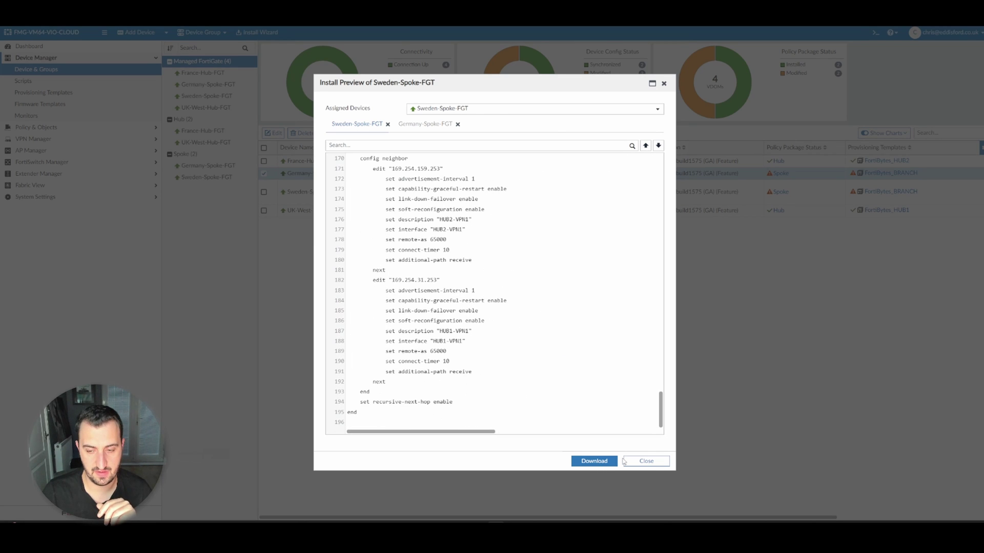
pyautogui.click(635, 462)
# Step: Install the Spoke package on both spokes and finish the wizard once it reaches 100%
pyautogui.click(594, 462)
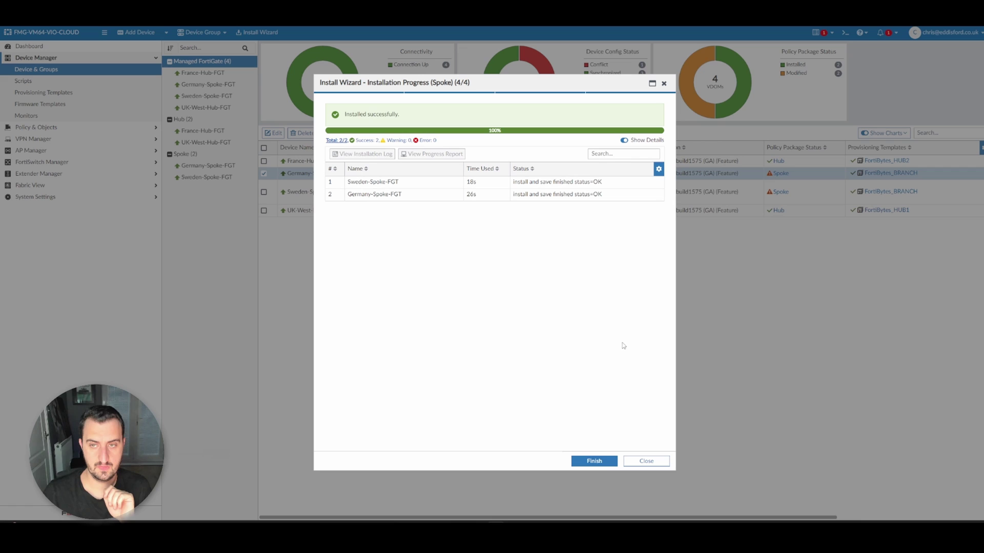
pyautogui.click(603, 464)
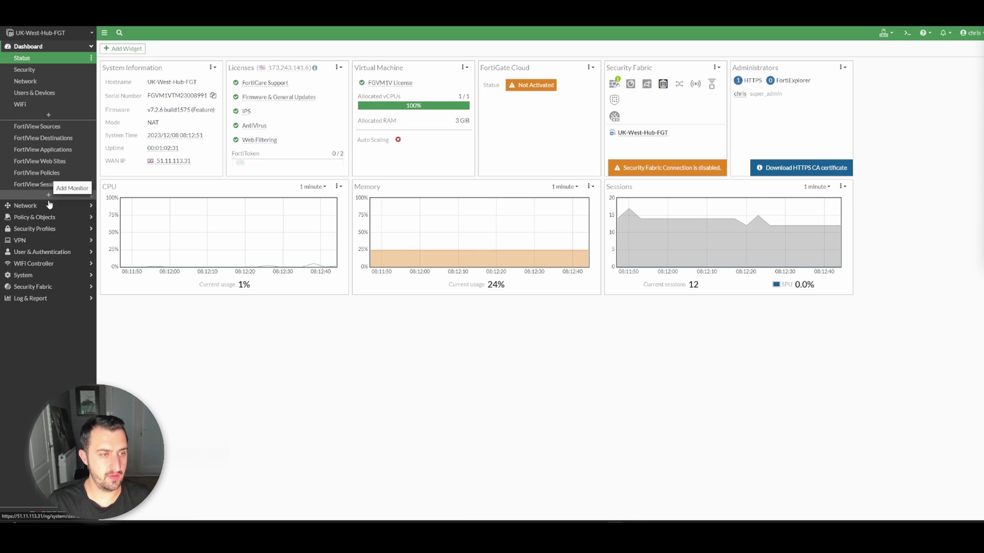
# Step: Check the VPN1 tunnels on UK-West-Hub-FGT and France-Hub-FGT, each showing 2 dialup connections
pyautogui.click(23, 241)
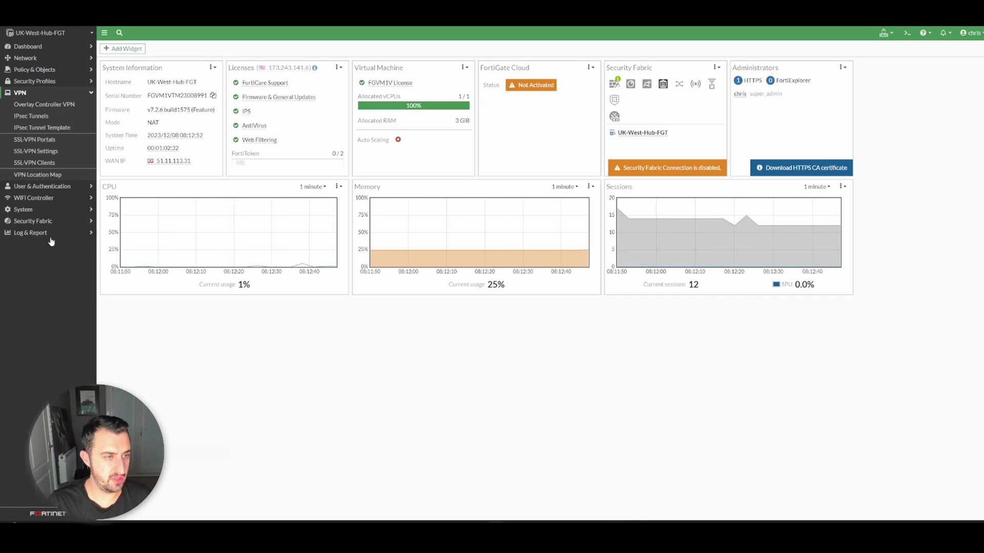
pyautogui.click(40, 118)
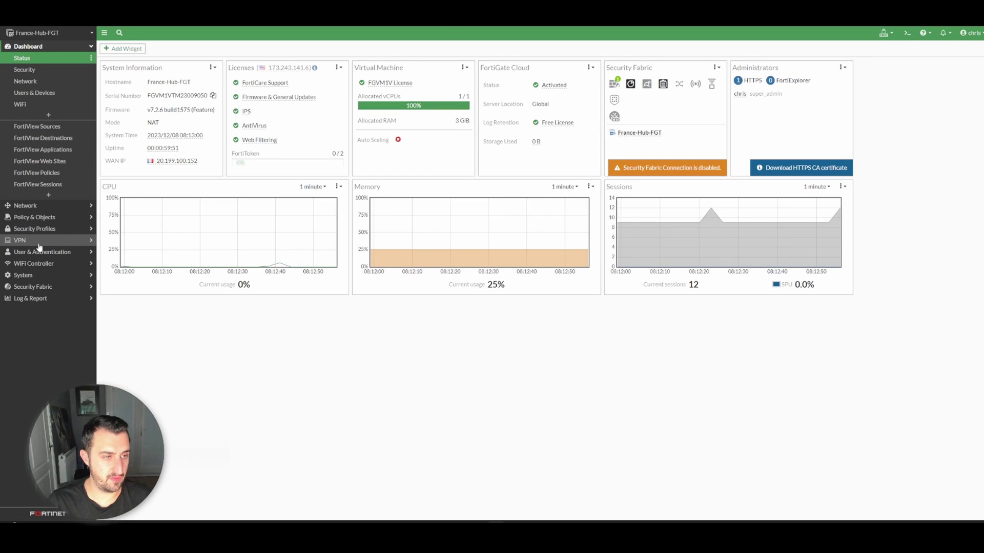
pyautogui.click(39, 241)
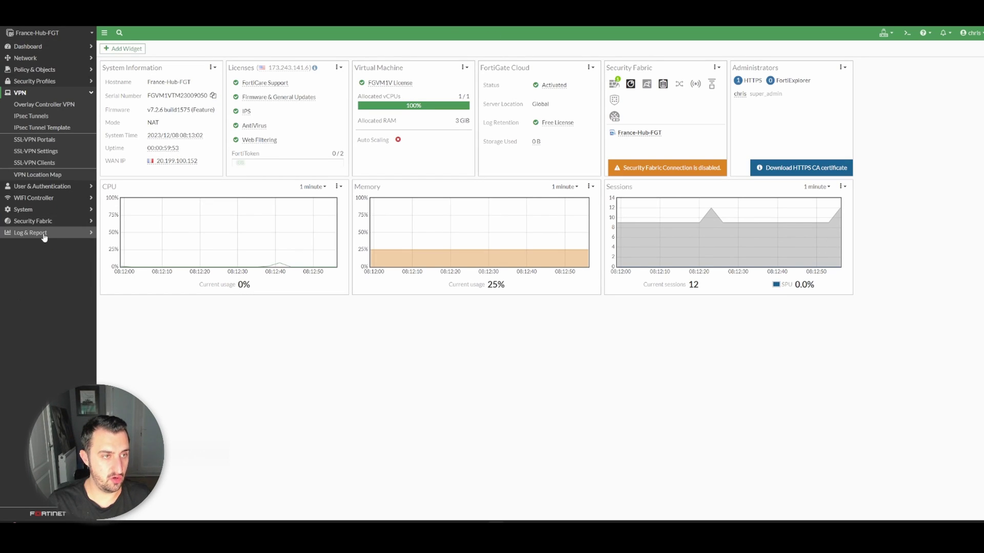
pyautogui.click(31, 116)
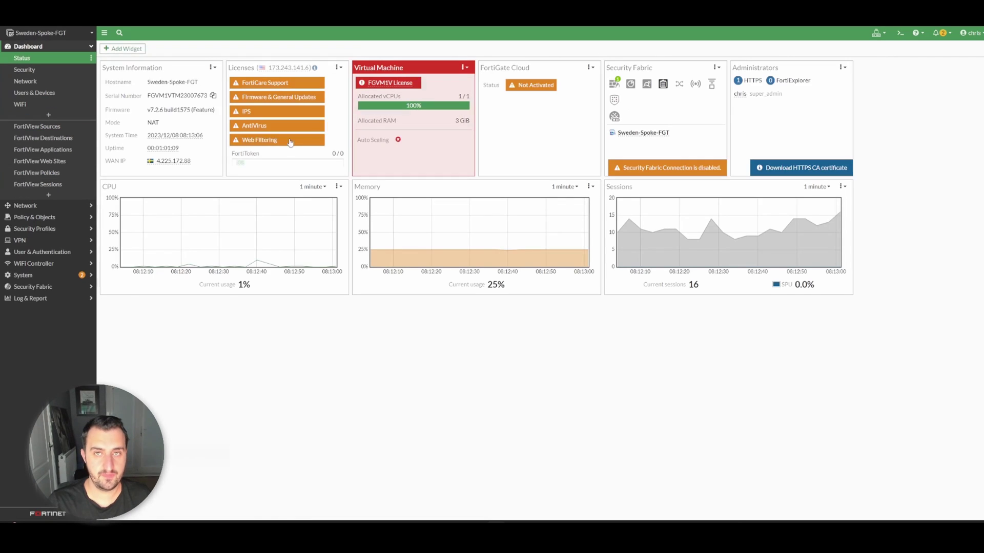
# Step: Confirm HUB1-VPN1 and HUB2-VPN1 are up on Sweden-Spoke-FGT and Germany-Spoke-FGT, then return to FortiManager
pyautogui.click(26, 241)
pyautogui.click(38, 118)
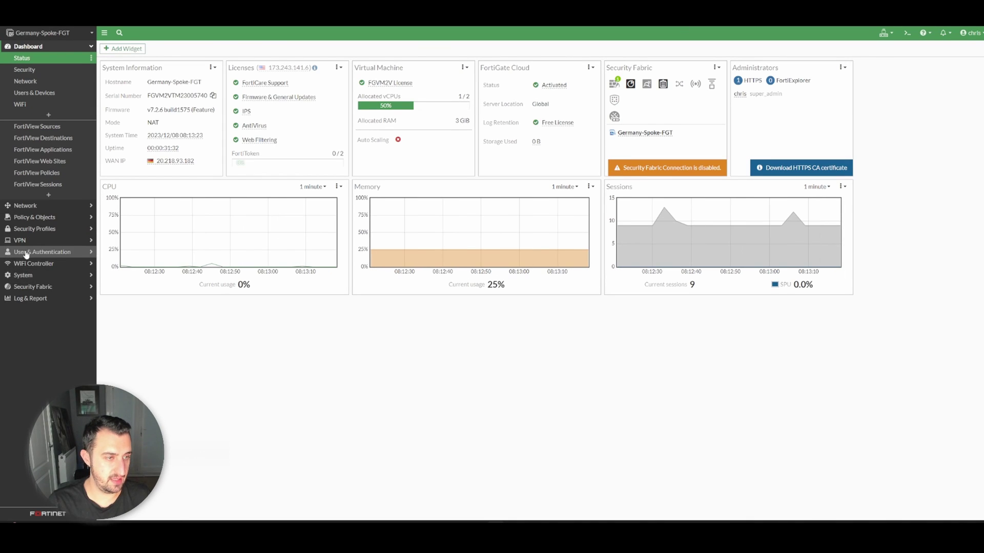
pyautogui.click(19, 241)
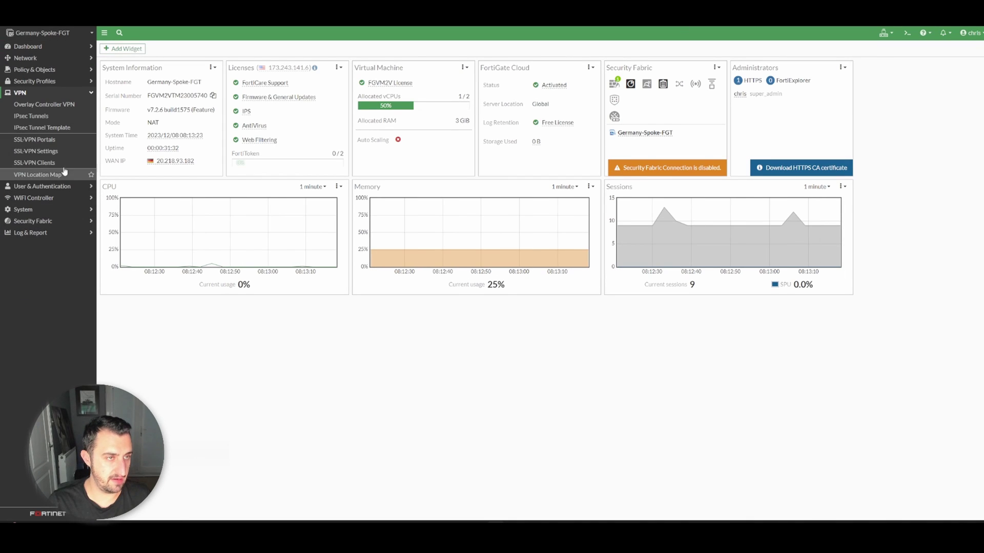
pyautogui.click(31, 115)
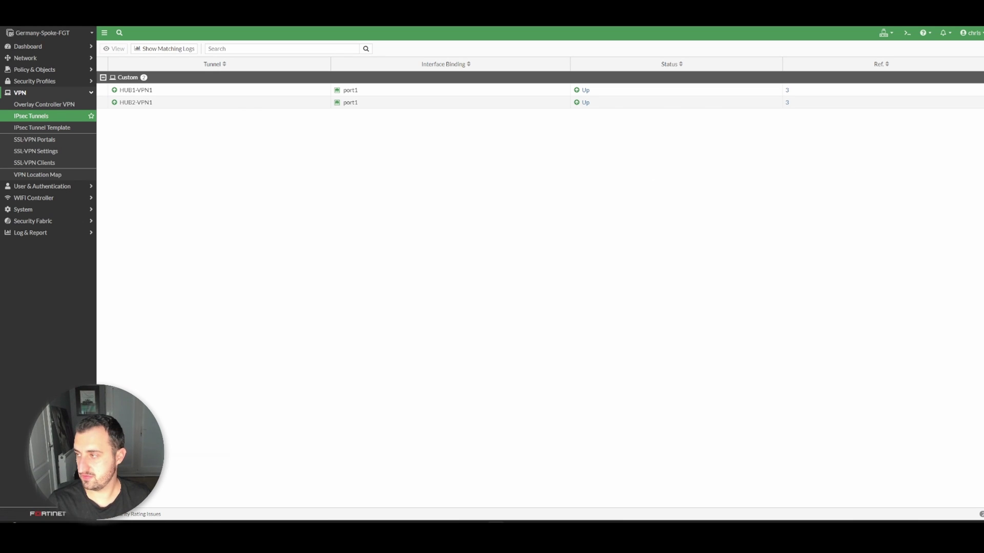
pyautogui.hotkey('ctrl', 'Tab')
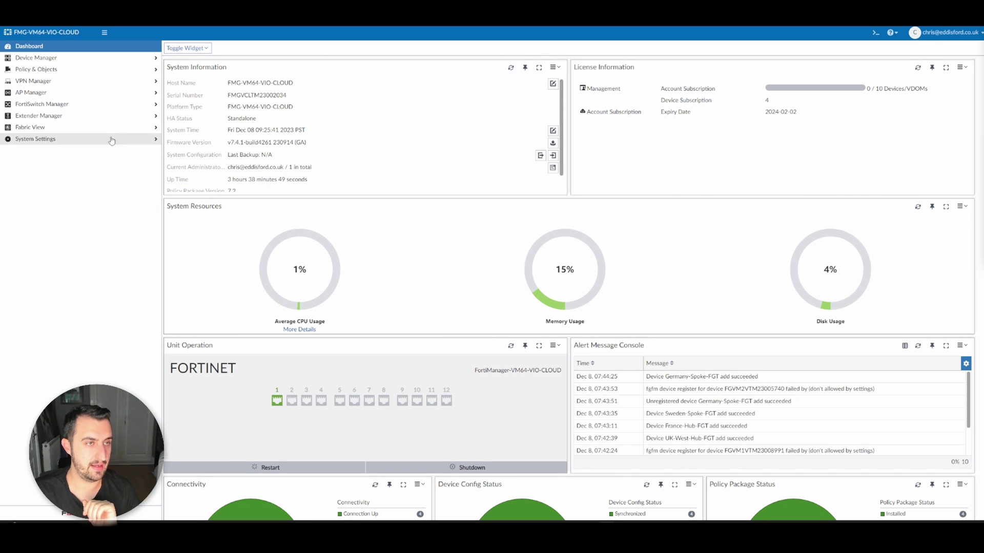
# Step: In Device Manager, open France-Hub-FGT's interface list and select its Loopback0 interface
pyautogui.click(38, 58)
pyautogui.click(58, 72)
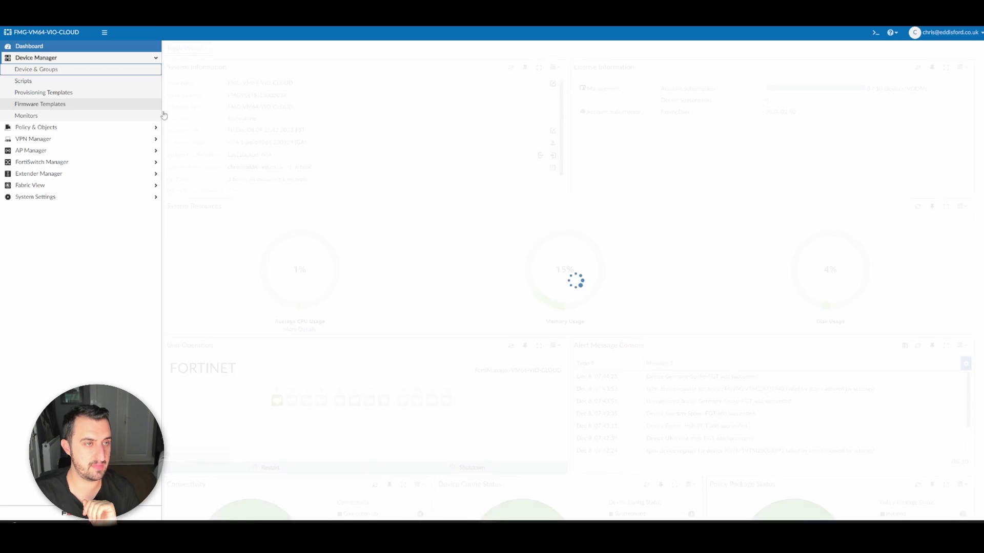
pyautogui.click(208, 75)
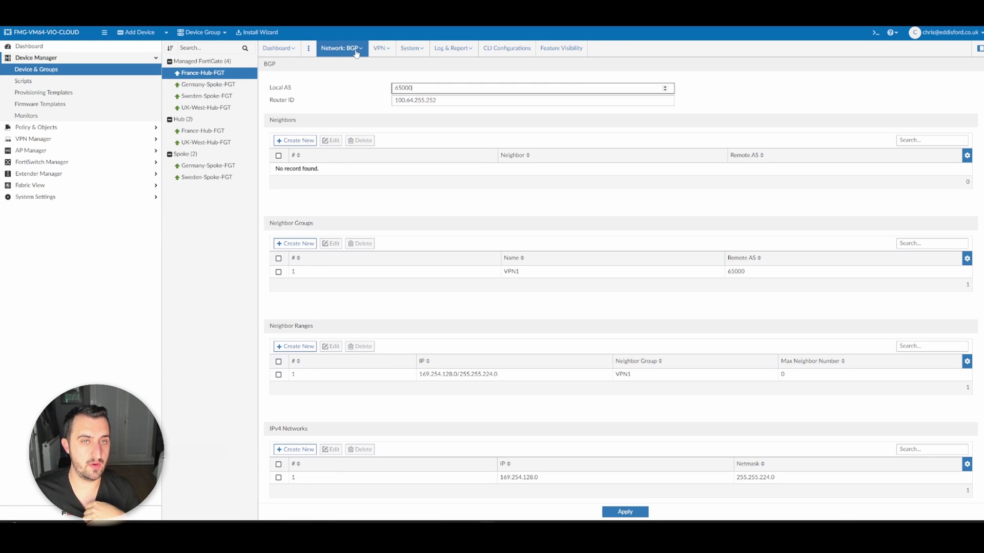
pyautogui.click(353, 49)
pyautogui.click(332, 61)
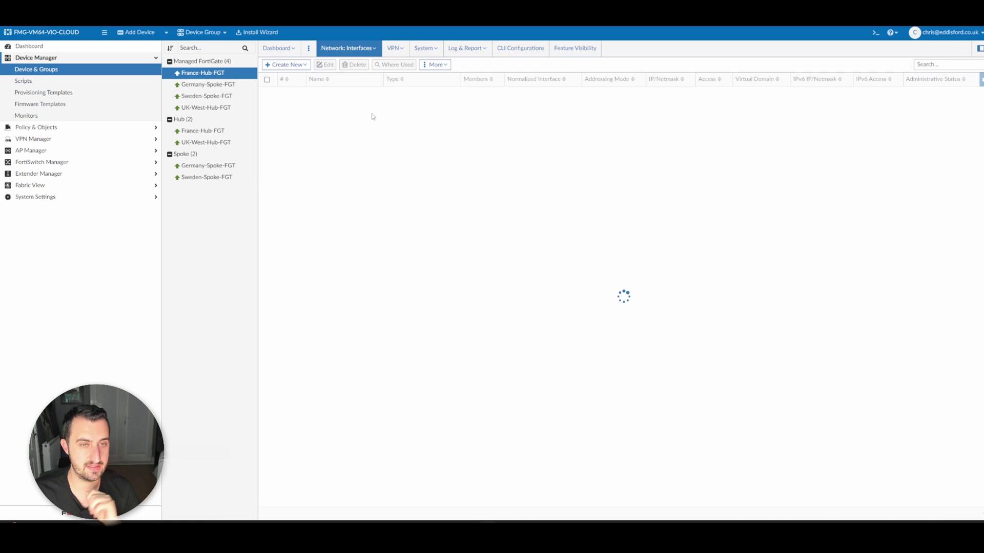
pyautogui.click(342, 240)
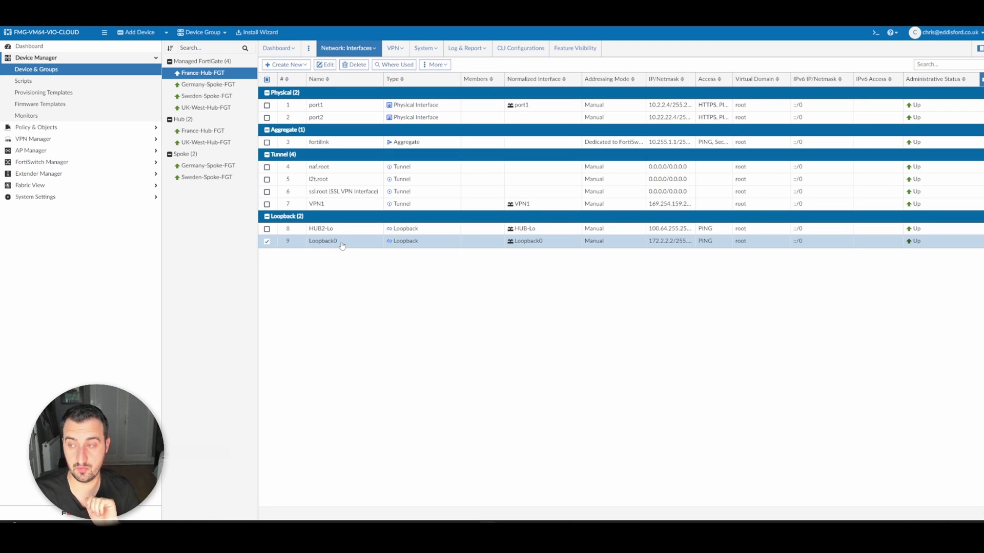
# Step: Check the Loopback0 interfaces on Germany-Spoke-FGT and Sweden-Spoke-FGT
pyautogui.click(241, 84)
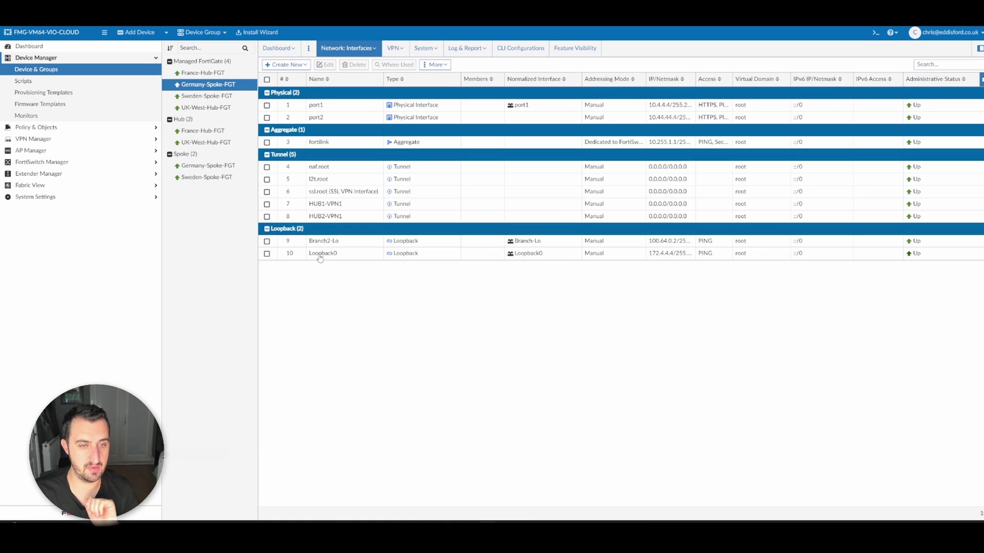
pyautogui.click(320, 255)
pyautogui.click(225, 97)
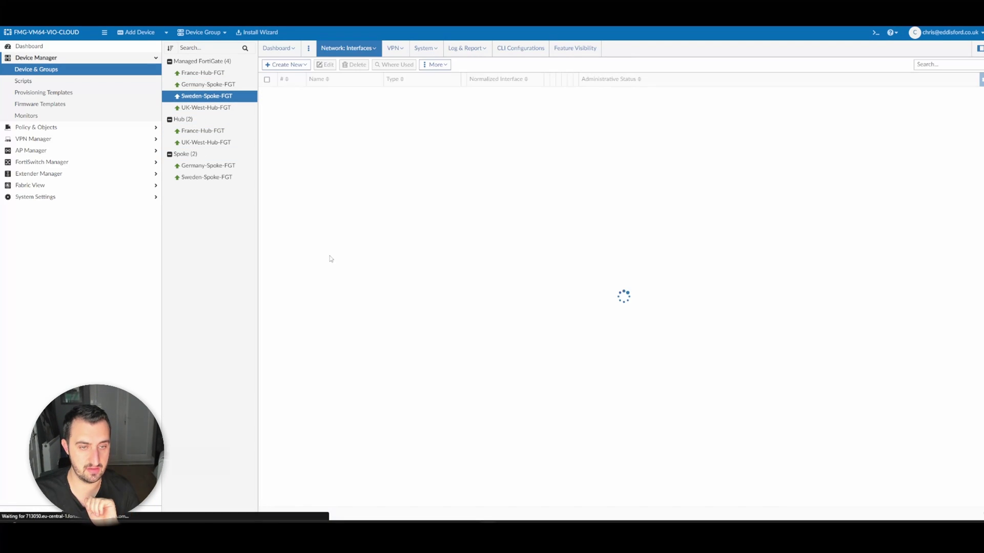
pyautogui.click(328, 253)
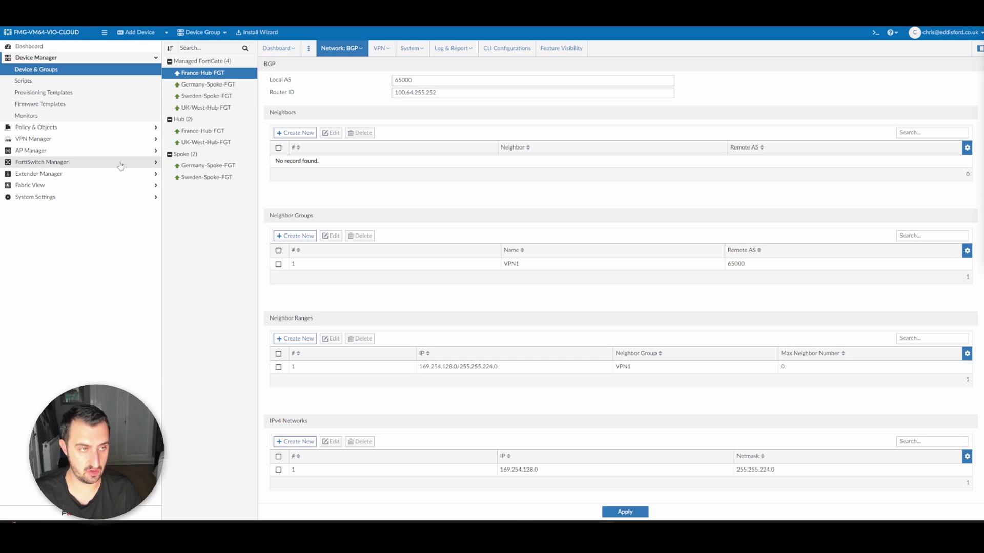
pyautogui.click(75, 94)
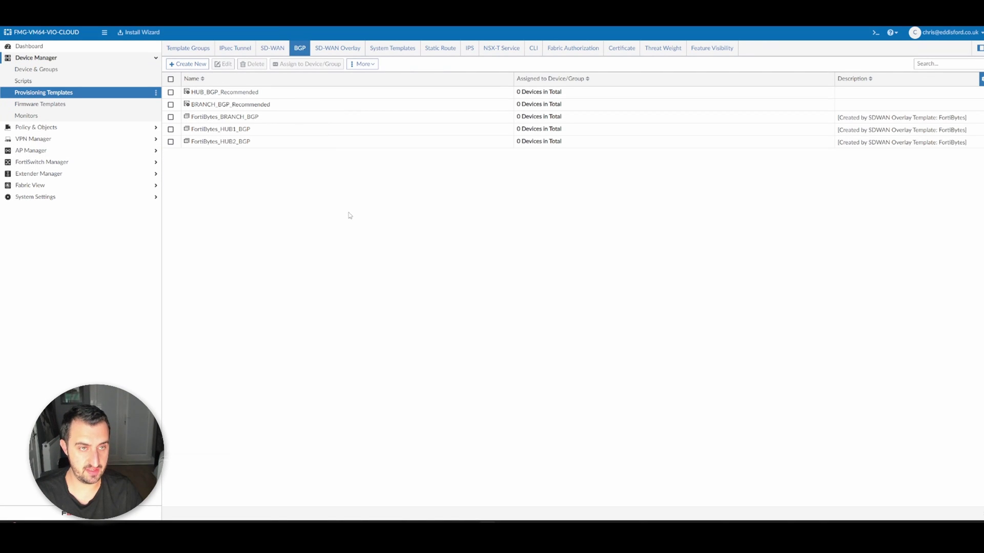
pyautogui.click(299, 117)
pyautogui.click(224, 64)
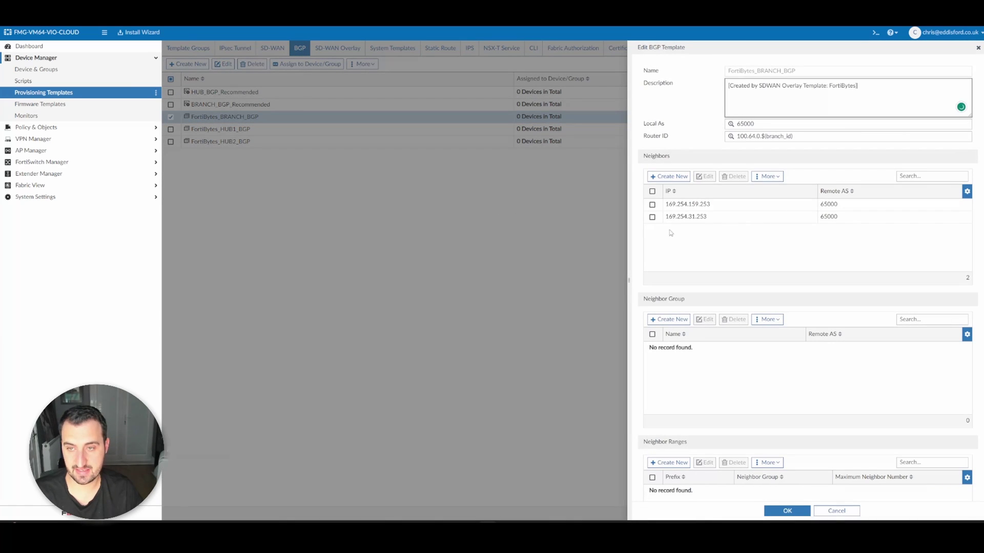
pyautogui.scroll(-15, 807, 274)
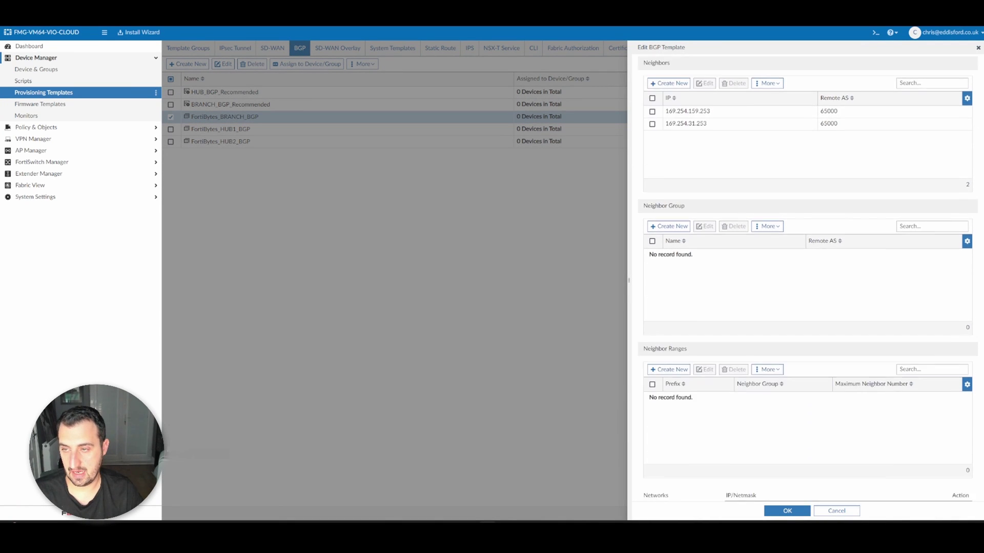
pyautogui.scroll(-1, 658, 205)
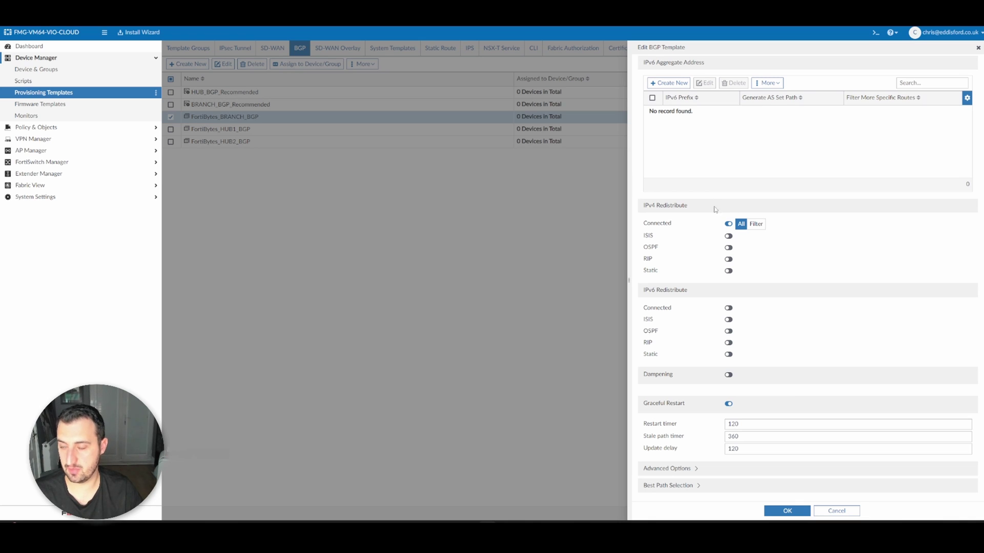
pyautogui.click(819, 511)
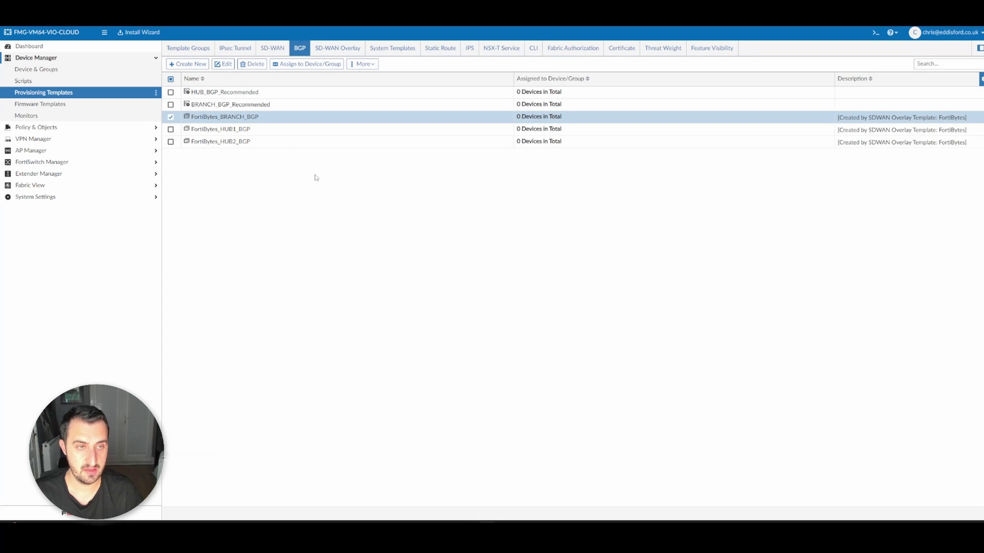
pyautogui.click(279, 132)
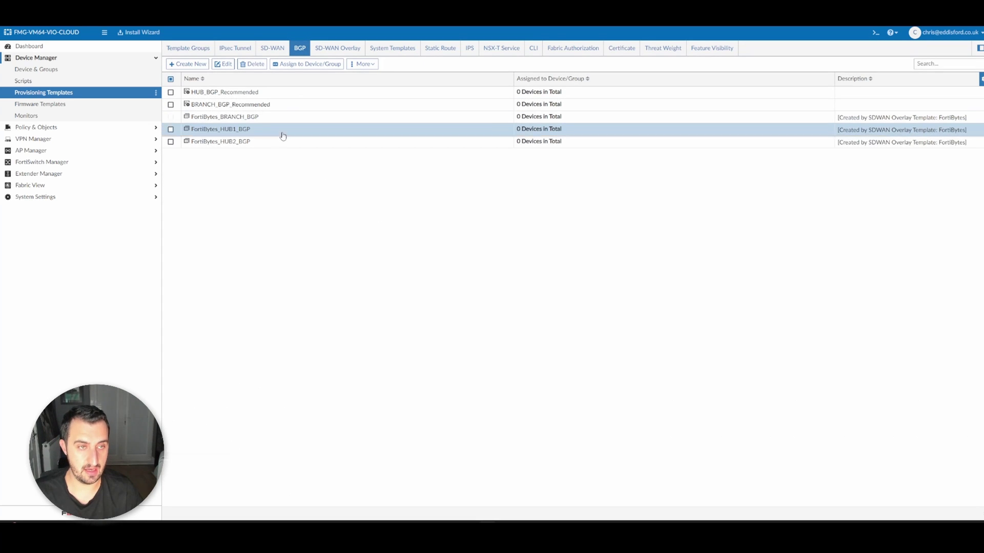
pyautogui.click(224, 64)
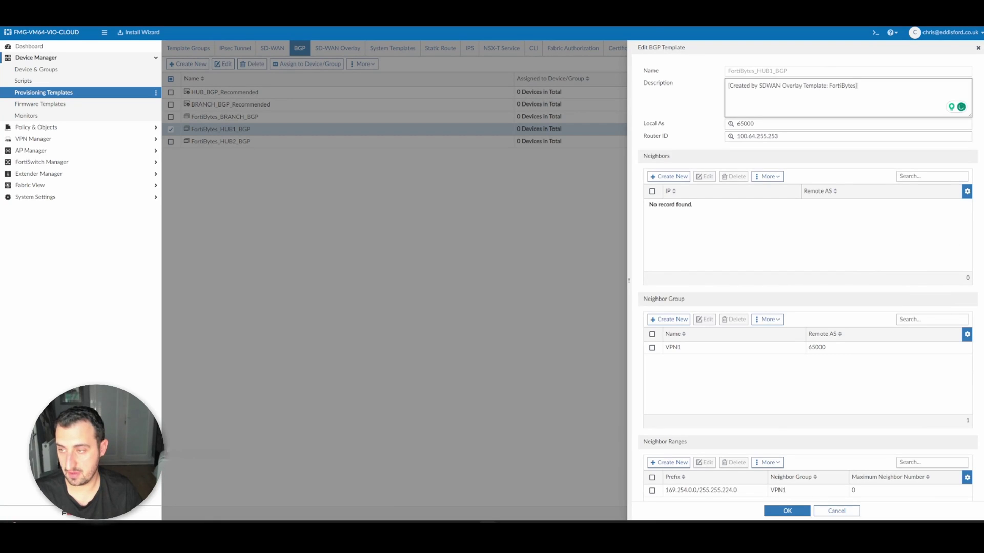
pyautogui.scroll(-15, 951, 489)
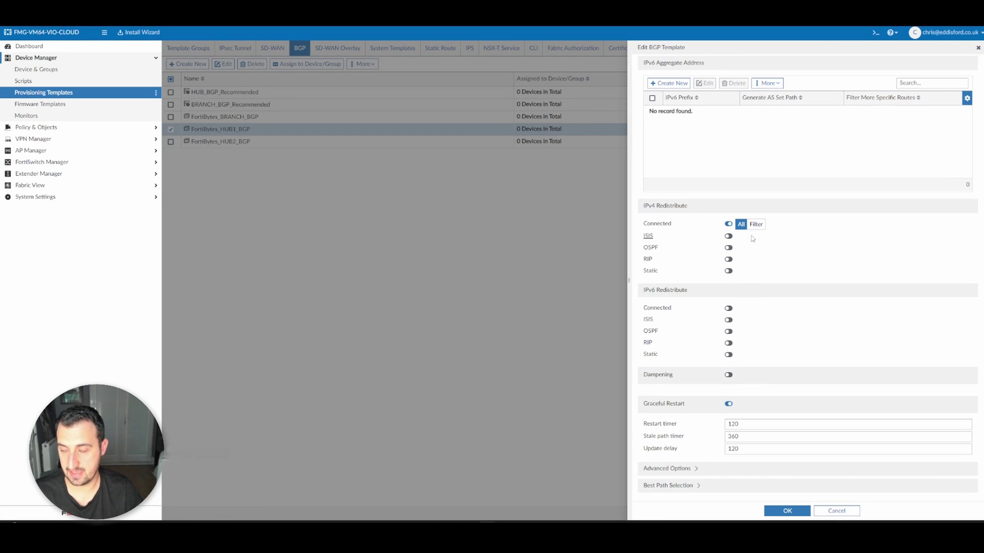
pyautogui.click(835, 512)
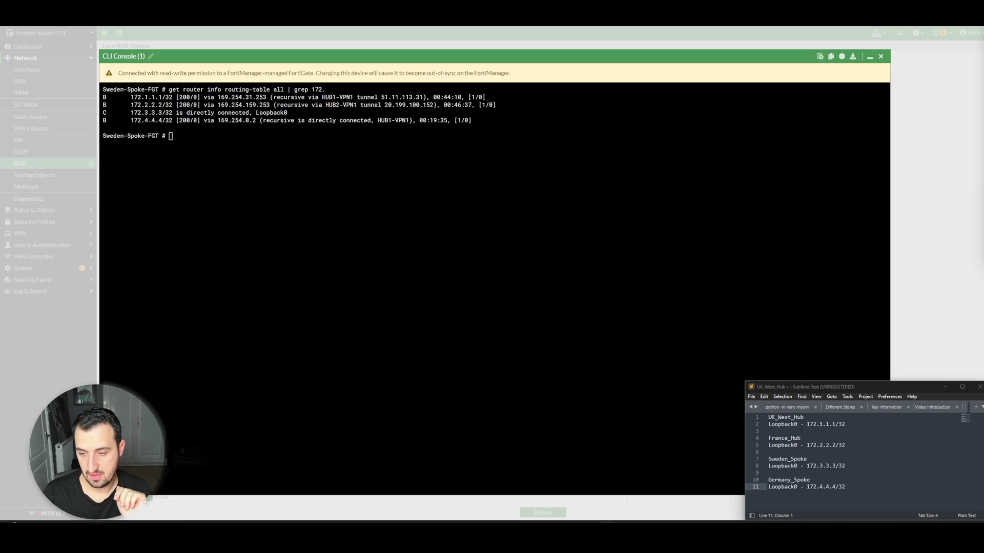
# Step: Review the Sweden spoke's BGP summary, noting 13 prefixes received from the first hub
pyautogui.click(768, 431)
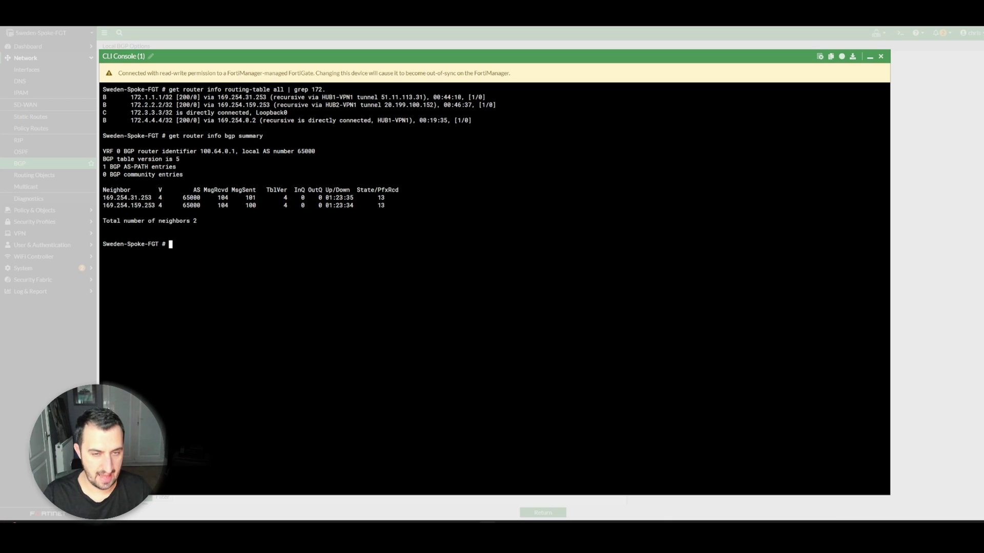
pyautogui.moveTo(392, 198); pyautogui.dragTo(385, 198)
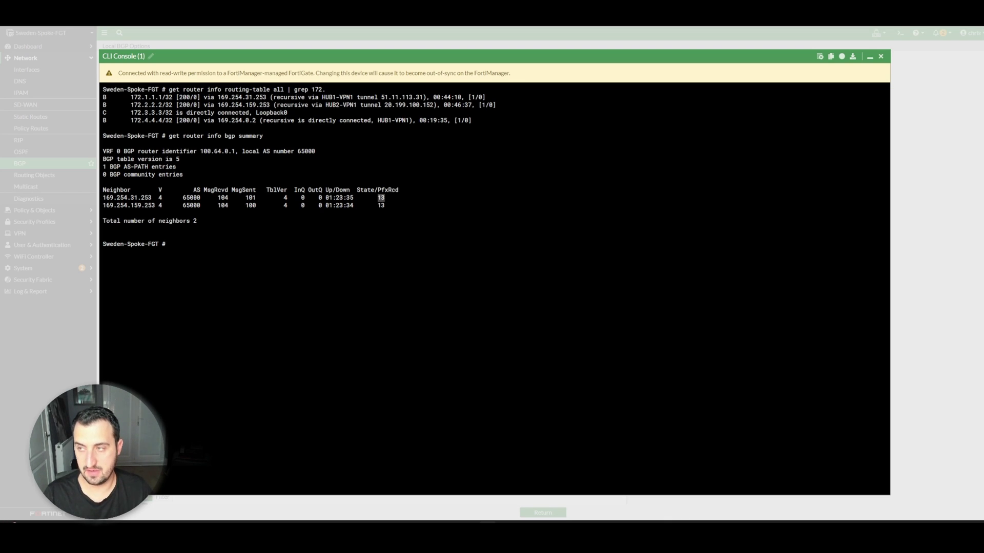
pyautogui.click(384, 198)
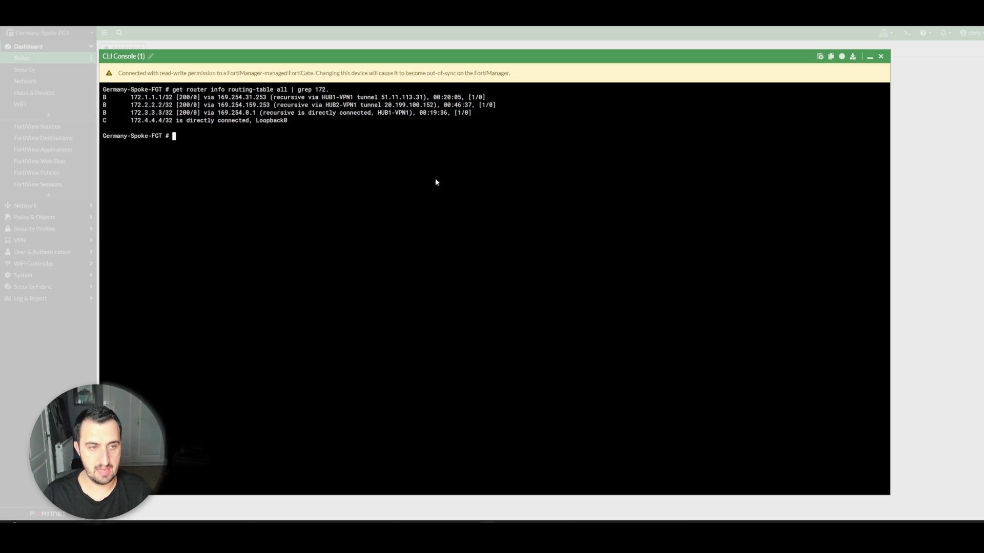
# Step: Paste and run 'get router info bgp summary' in the Germany spoke console
pyautogui.rightClick(436, 182)
pyautogui.click(472, 237)
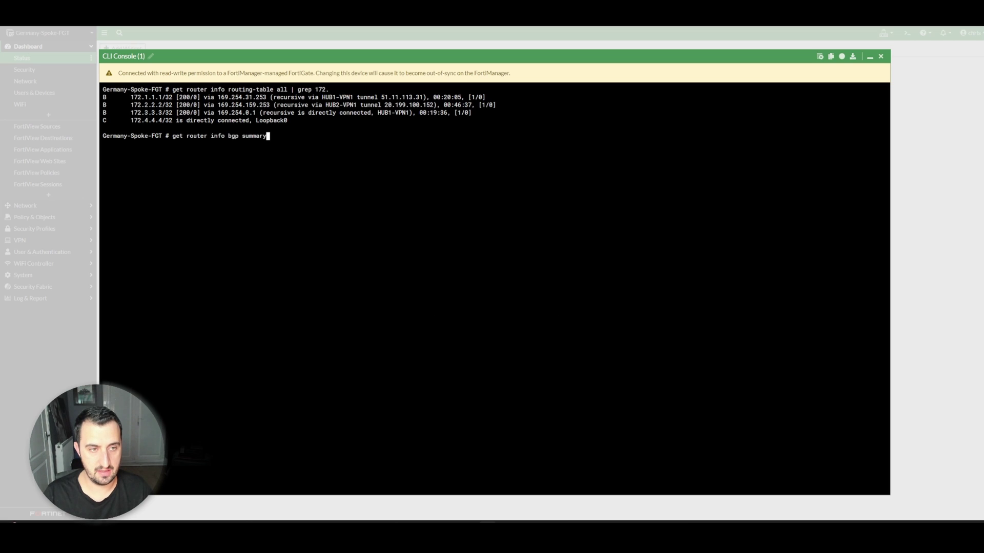
pyautogui.press('Return')
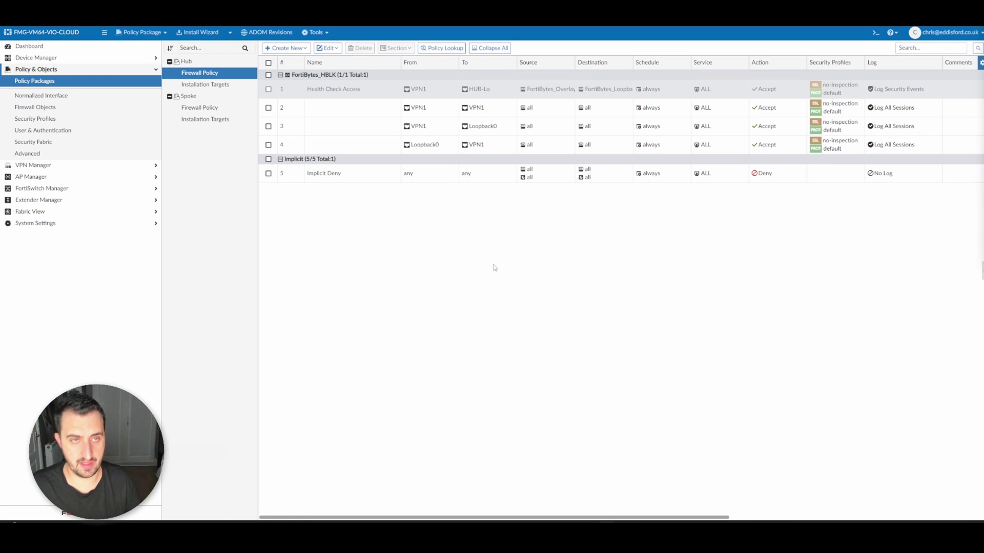
# Step: Select the VPN1-to-VPN1 Hub policy, then display the Spoke package's firewall policies
pyautogui.click(457, 113)
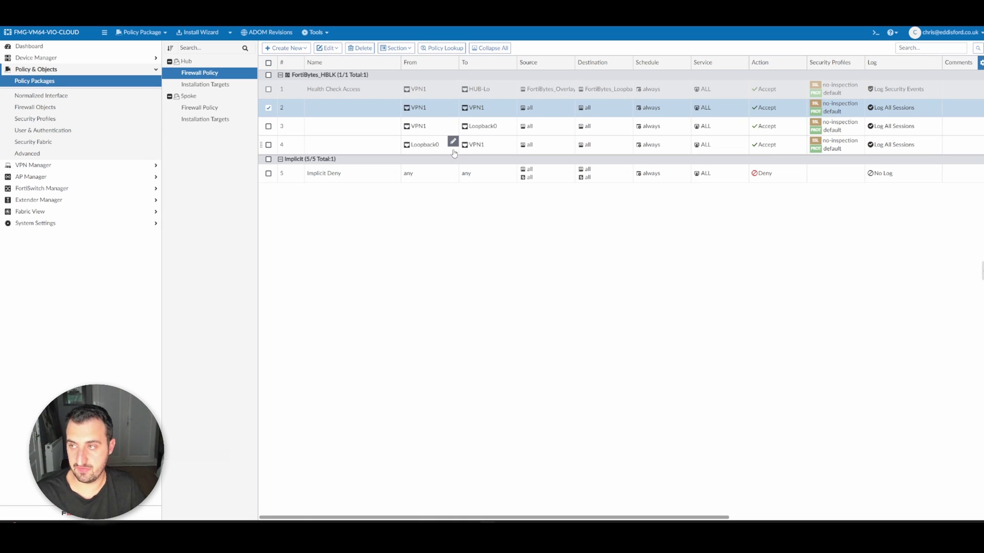
pyautogui.click(201, 108)
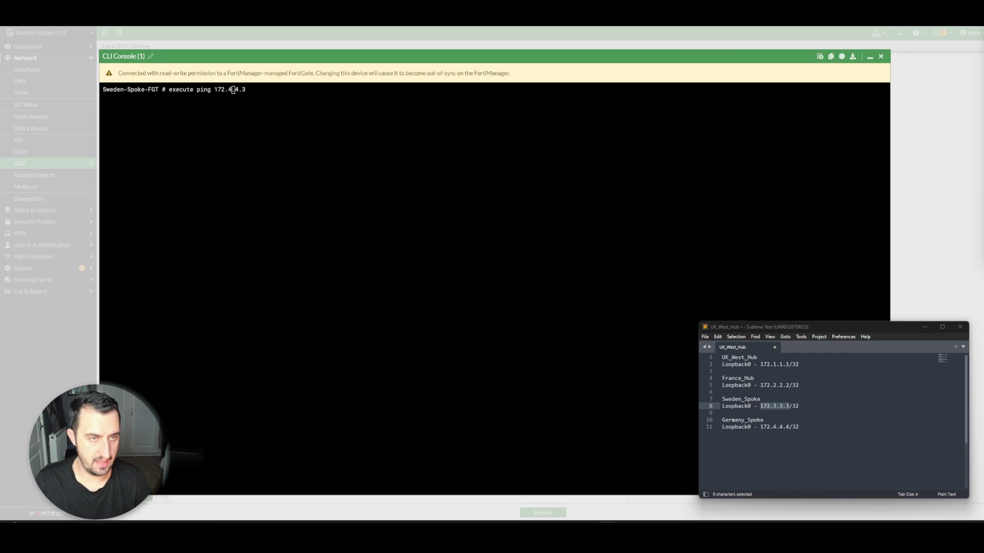
# Step: From the Sweden spoke, ping the Germany spoke's loopback 172.4.4.4
pyautogui.hotkey('alt', 'Tab')
pyautogui.press('Right')
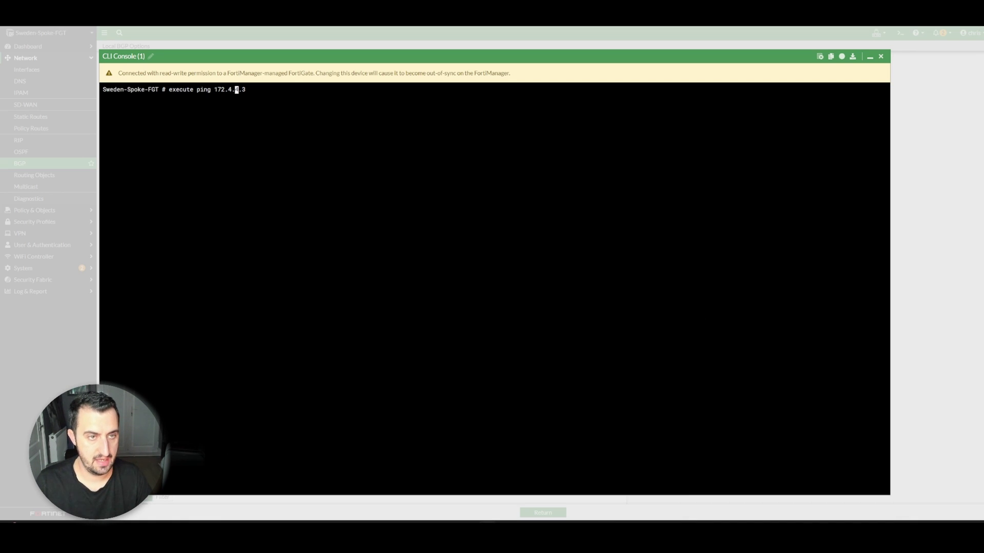
pyautogui.press('End')
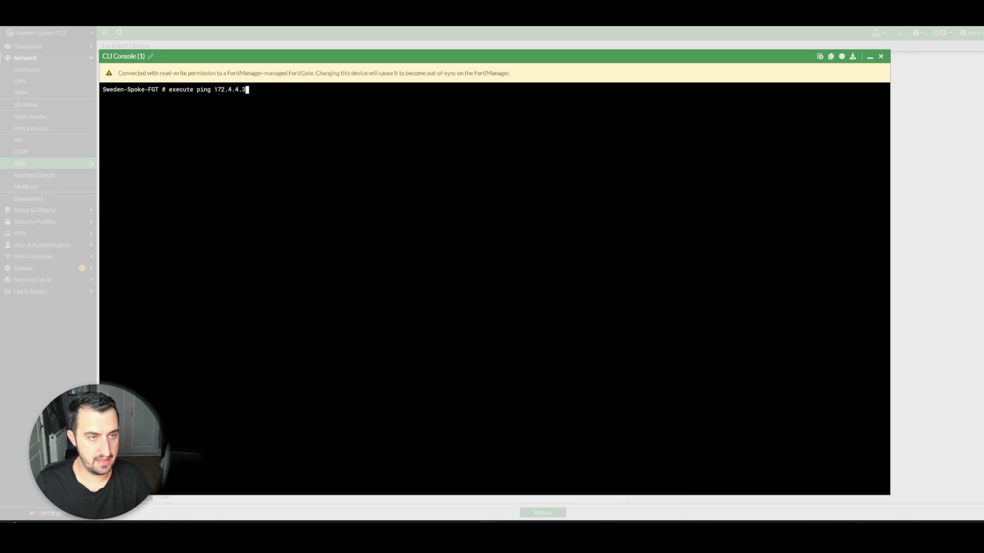
pyautogui.press('BackSpace')
pyautogui.write('4')
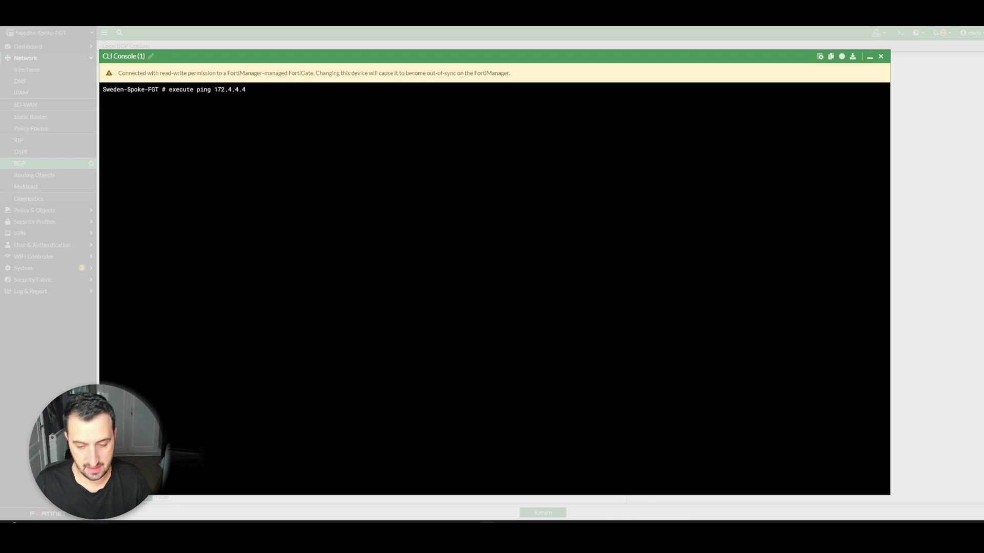
pyautogui.click(577, 498)
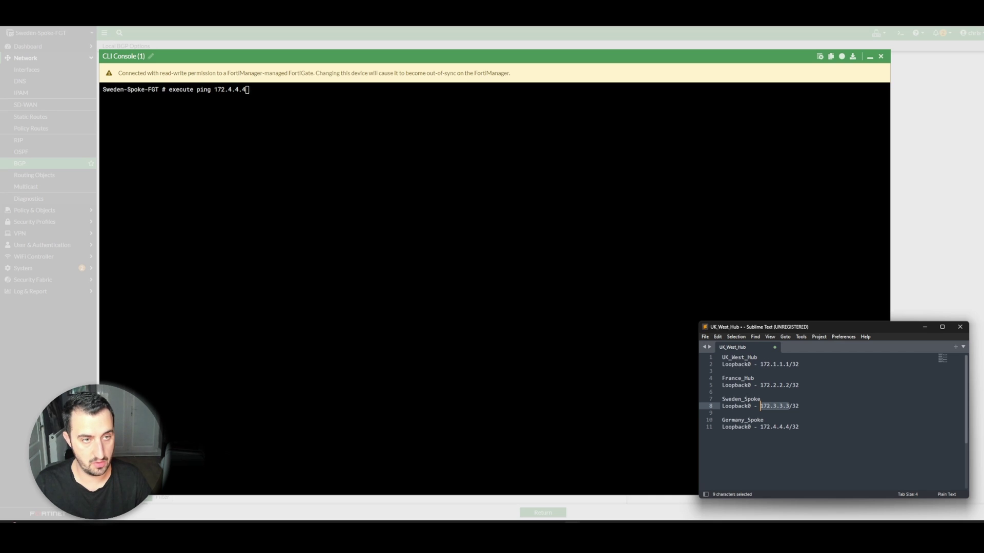
pyautogui.hotkey('alt', 'Tab')
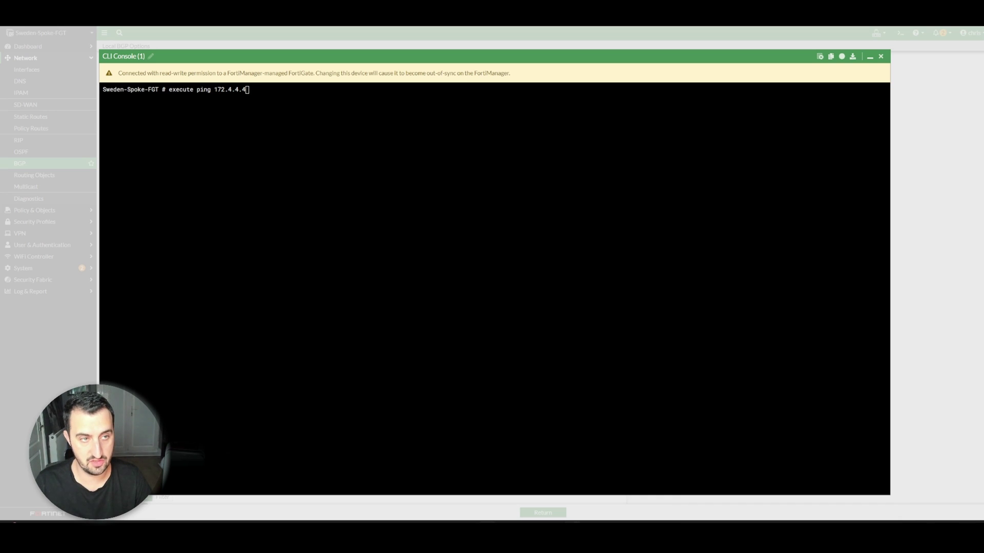
pyautogui.press('Return')
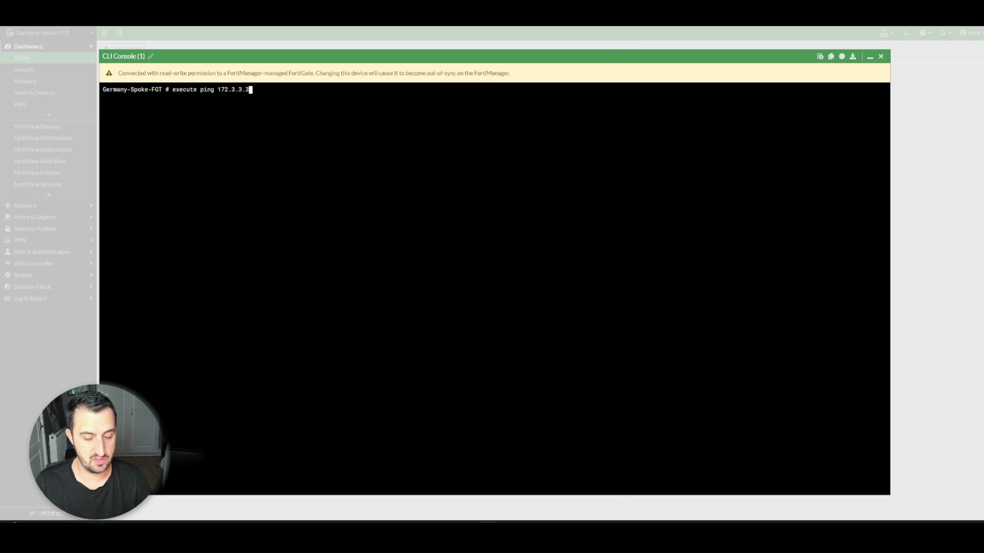
# Step: From the Germany spoke, ping the Sweden spoke's loopback 172.3.3.3
pyautogui.moveTo(606, 500)
pyautogui.click(572, 499)
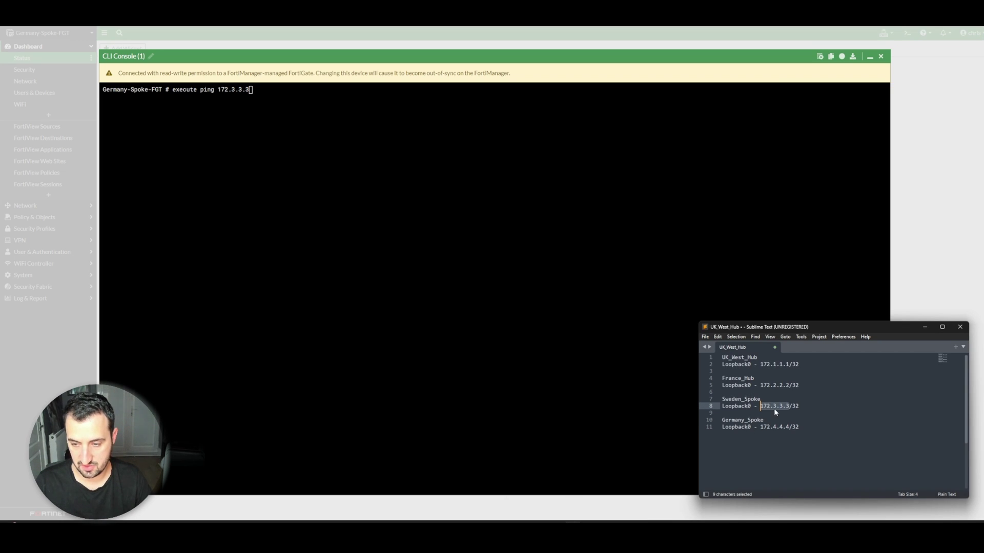
pyautogui.hotkey('alt', 'Tab')
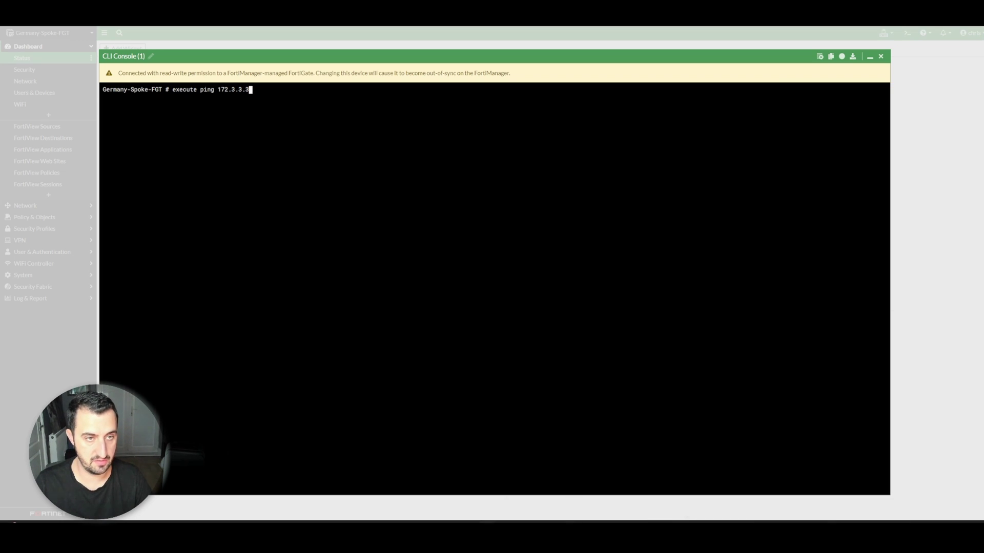
pyautogui.press('Return')
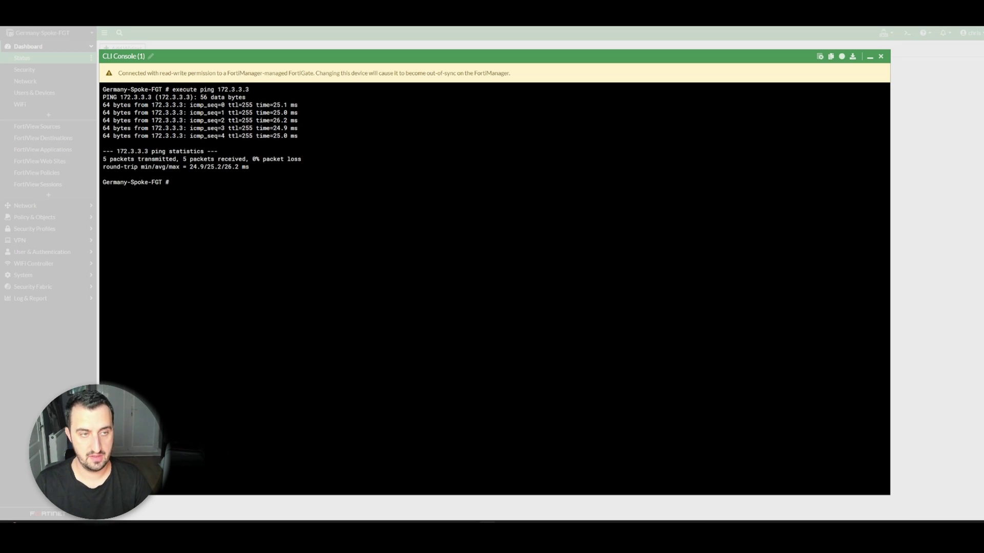
# Step: From the Germany spoke, ping hub loopbacks 172.1.1.1 and 172.2.2.2, getting replies
pyautogui.press('Up')
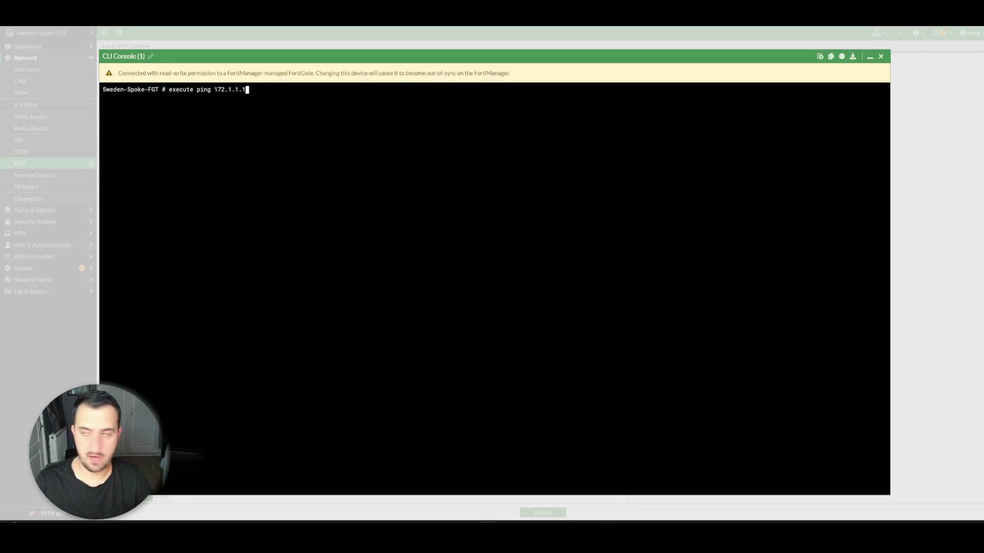
pyautogui.press('Return')
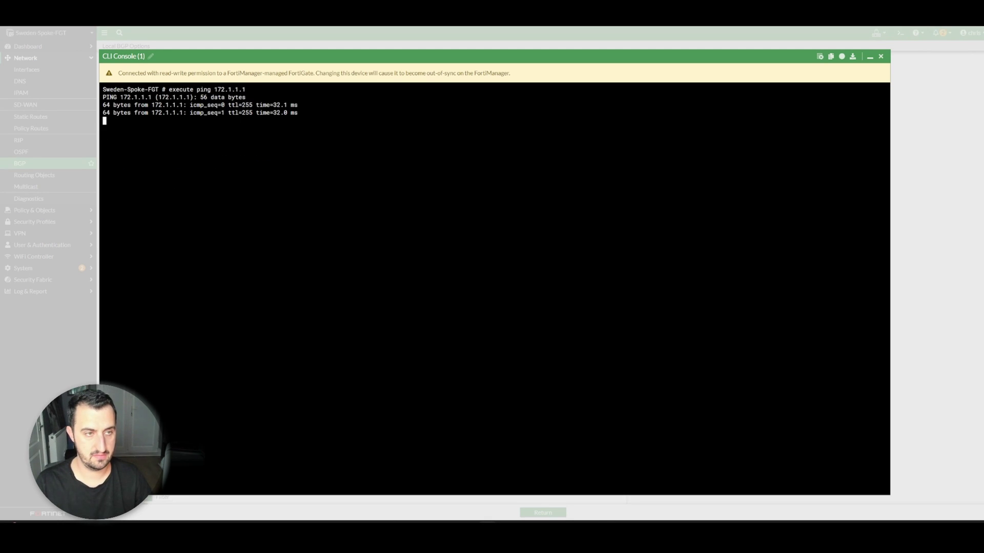
pyautogui.hotkey('ctrl', 'c')
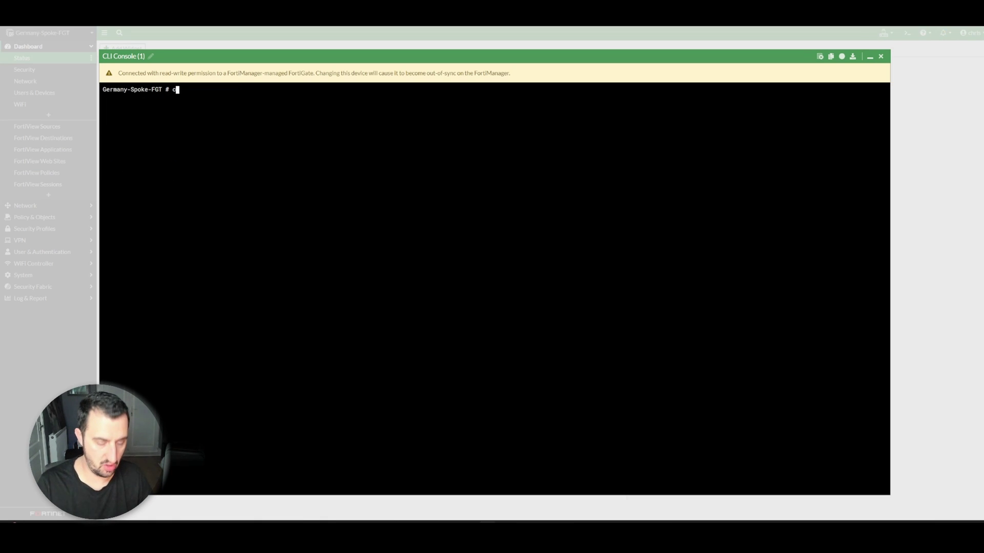
pyautogui.write('execute ping 2.2')
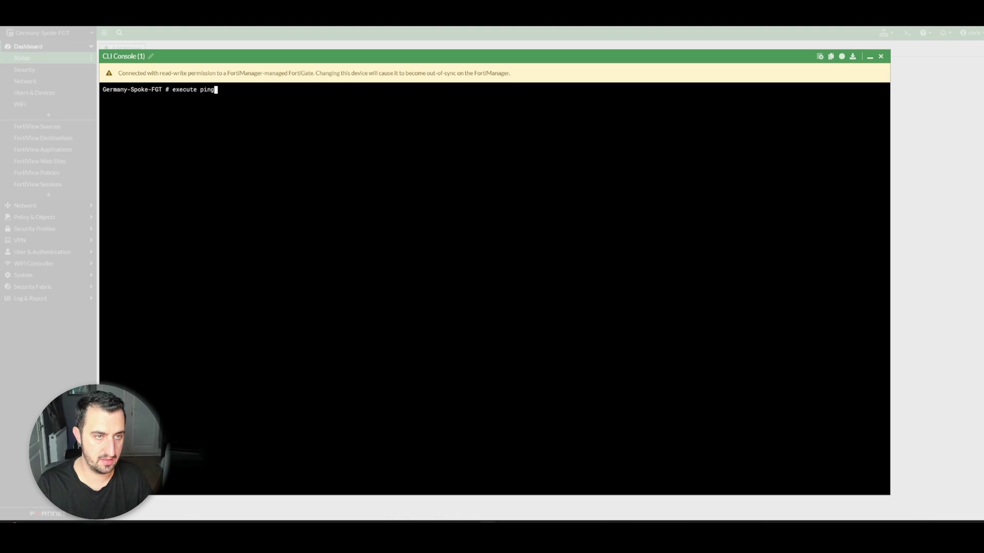
pyautogui.press('BackSpace')
pyautogui.press('BackSpace')
pyautogui.press('BackSpace')
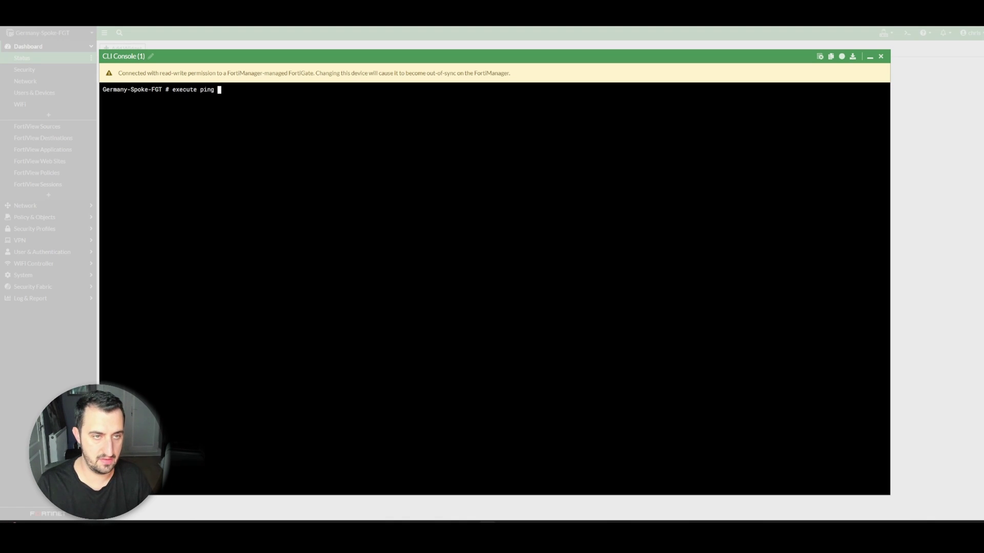
pyautogui.write('172.2.2.2')
pyautogui.press('Return')
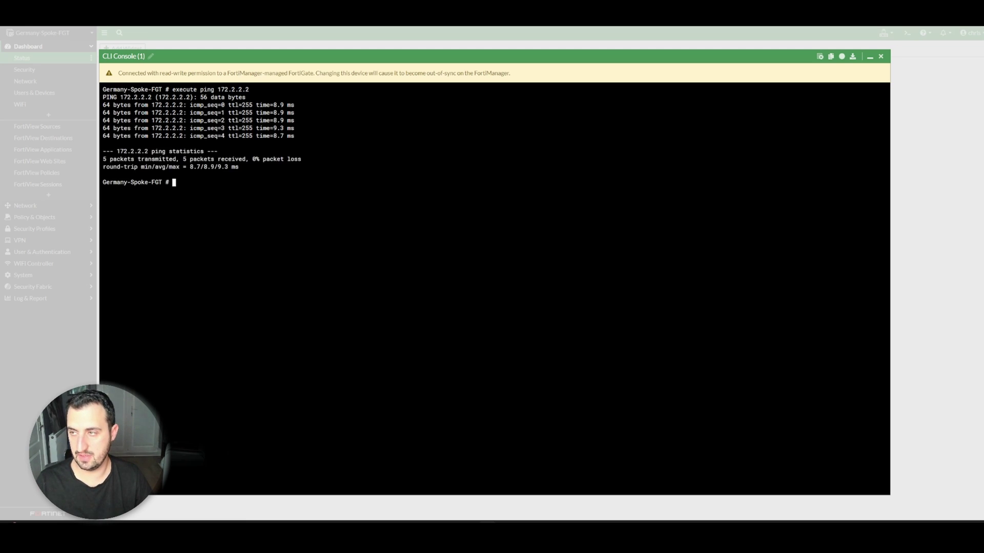
pyautogui.press('Return')
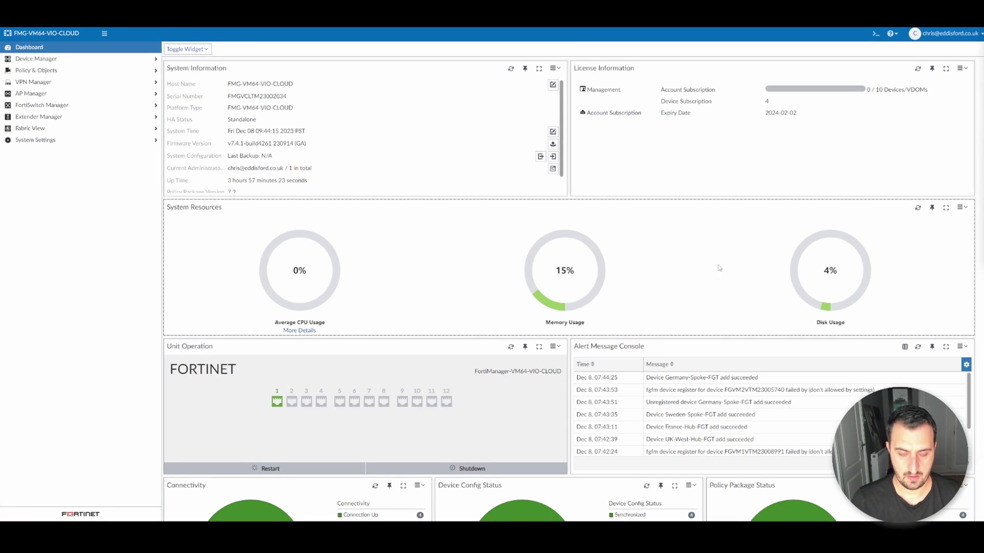